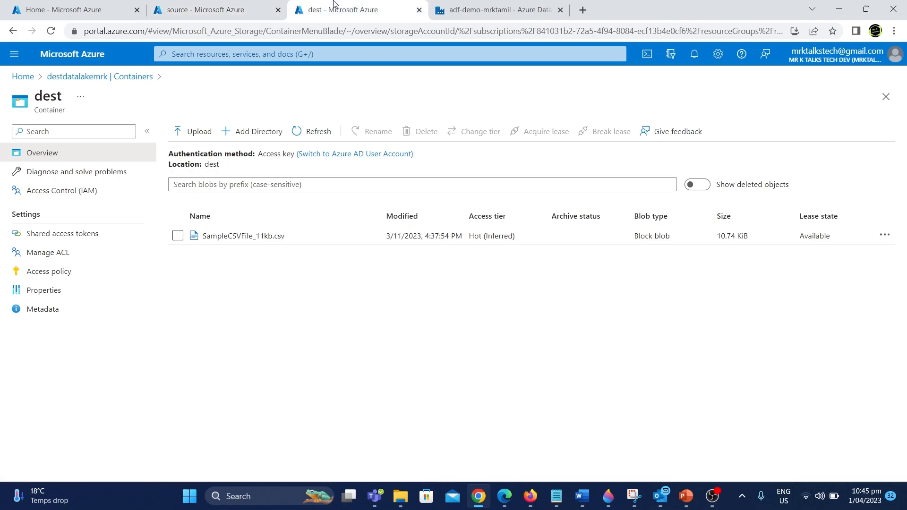
# Switch to the Azure Data Factory studio and open the copy_from_scratch pipeline for authoring
pyautogui.click(250, 5)
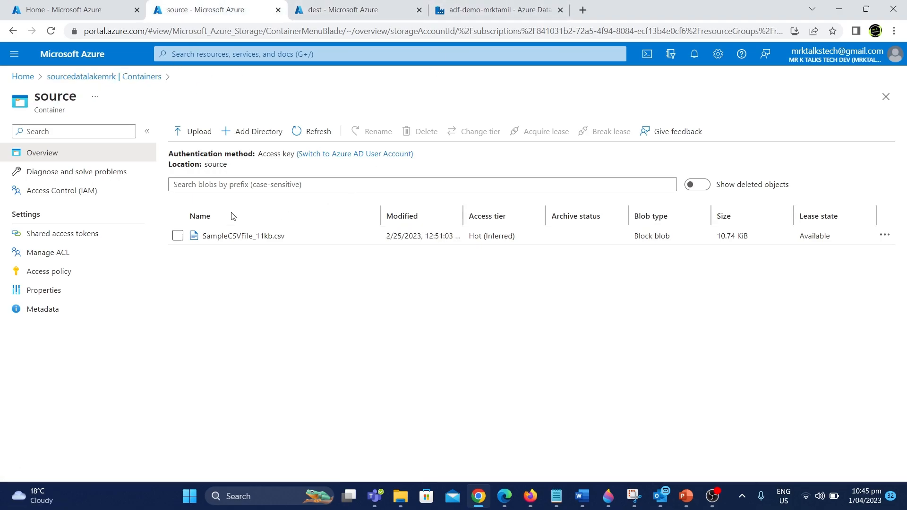
pyautogui.click(515, 5)
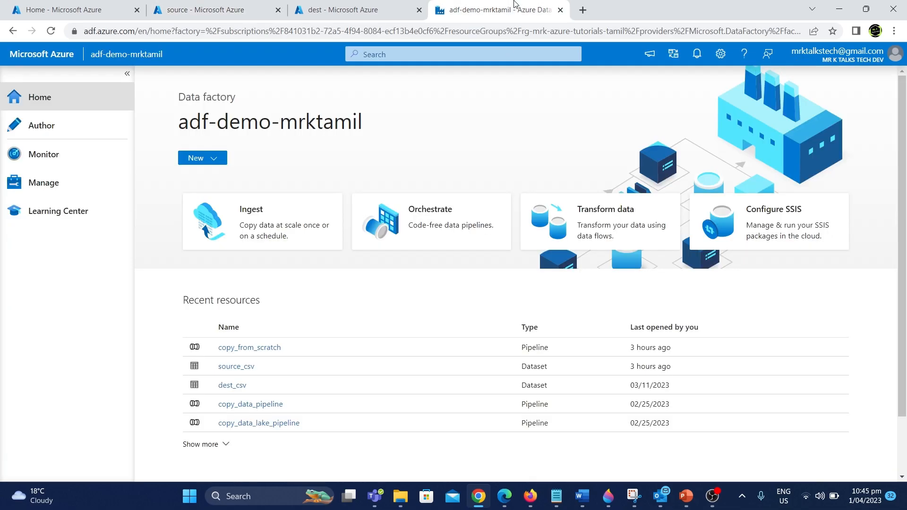
pyautogui.click(70, 130)
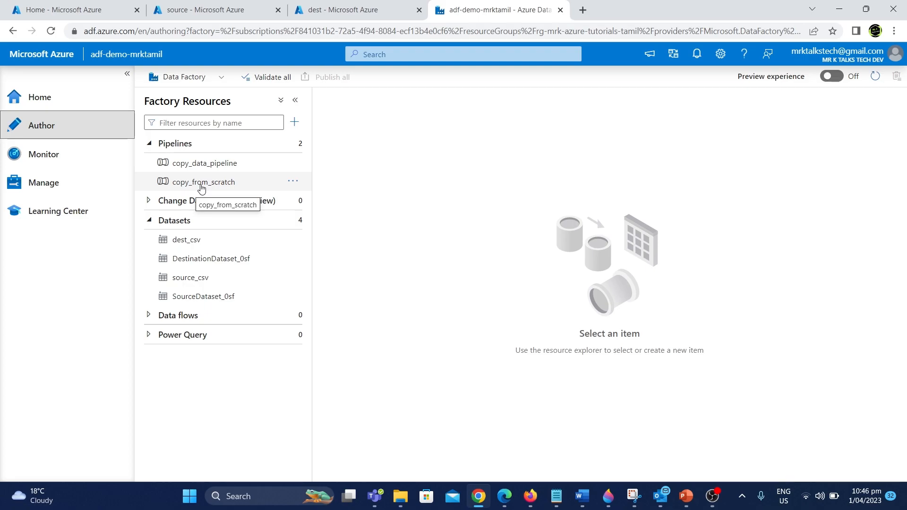
pyautogui.click(201, 184)
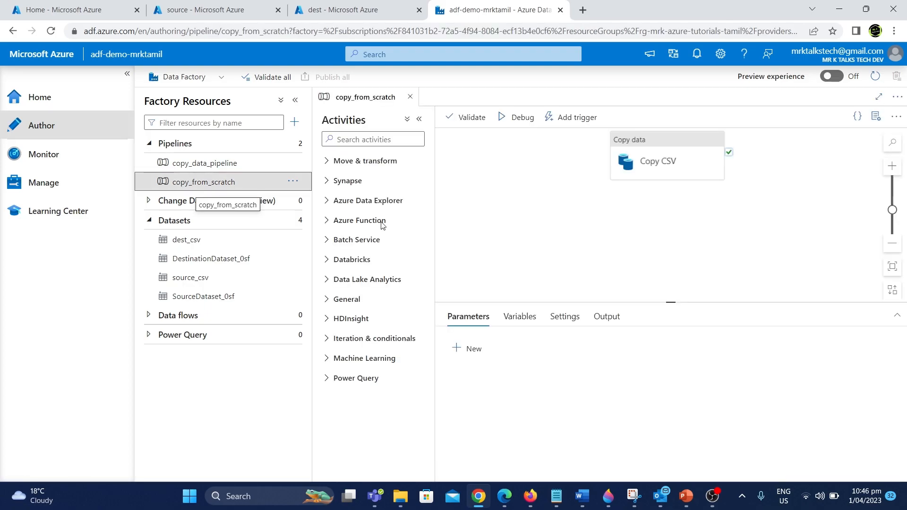
# Compare the files in the source and dest storage containers, returning to the copy_from_scratch pipeline
pyautogui.click(242, 7)
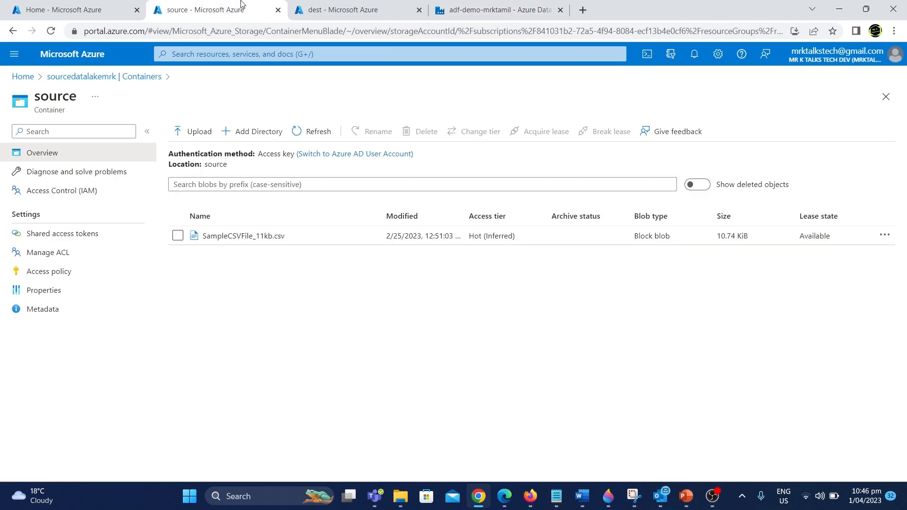
pyautogui.click(373, 9)
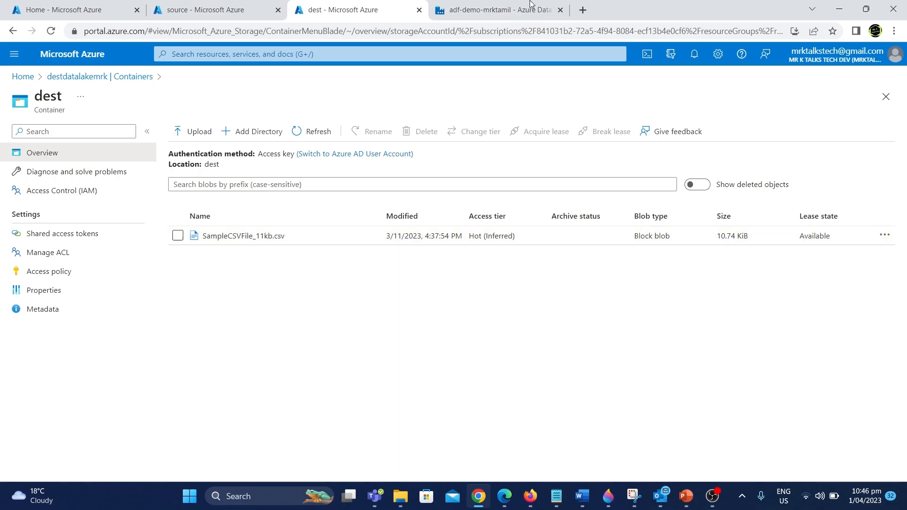
pyautogui.click(508, 6)
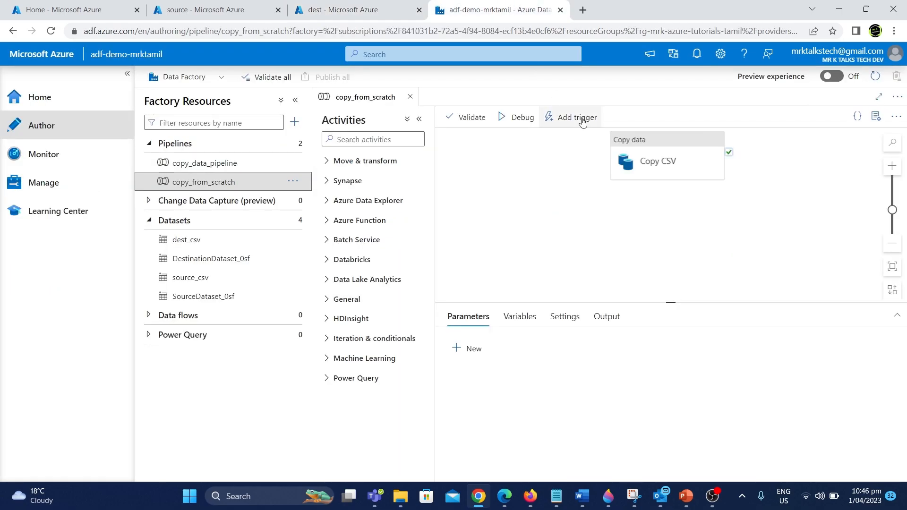
pyautogui.click(269, 188)
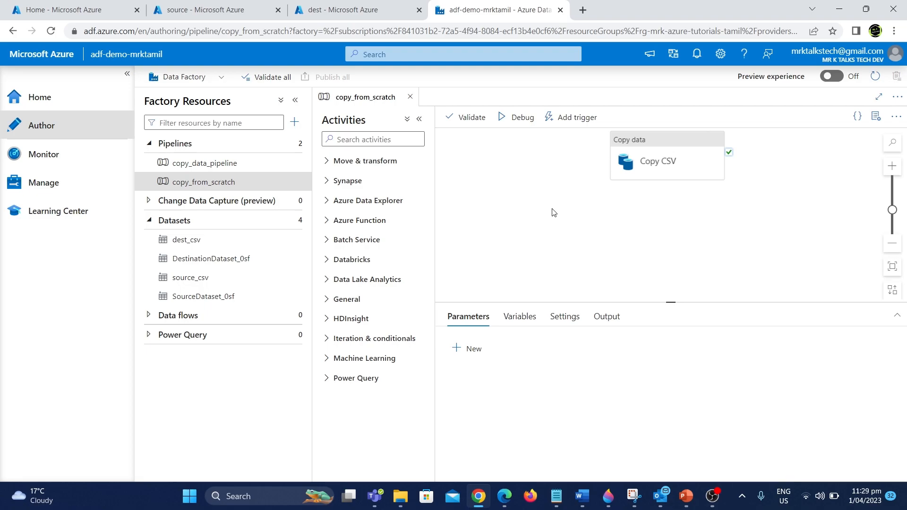
pyautogui.click(226, 9)
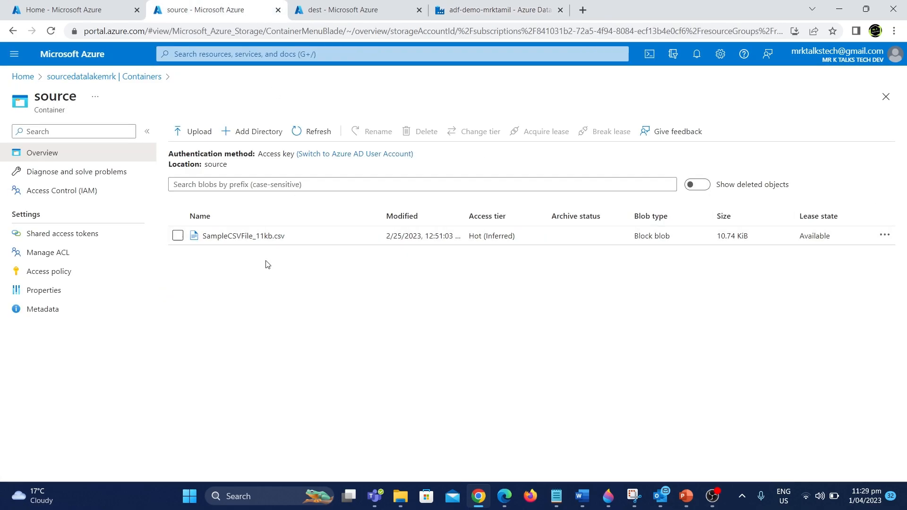
pyautogui.click(367, 6)
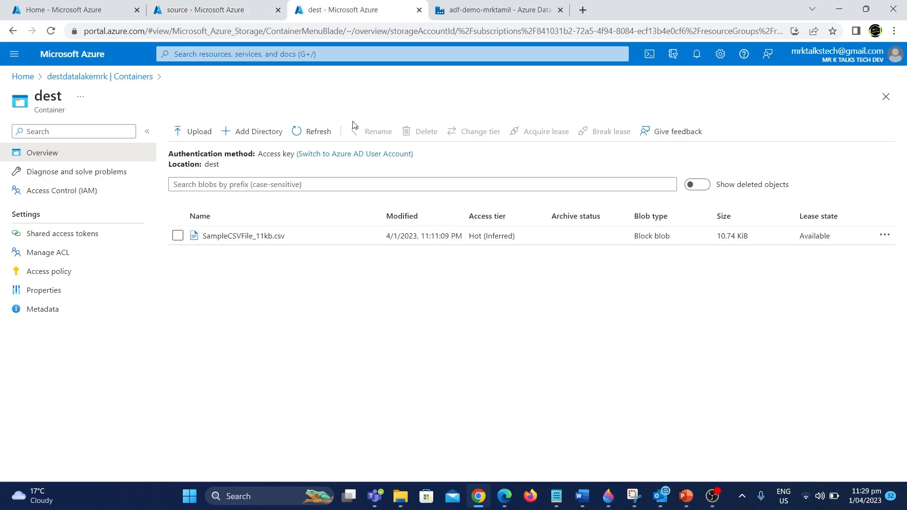
pyautogui.click(467, 6)
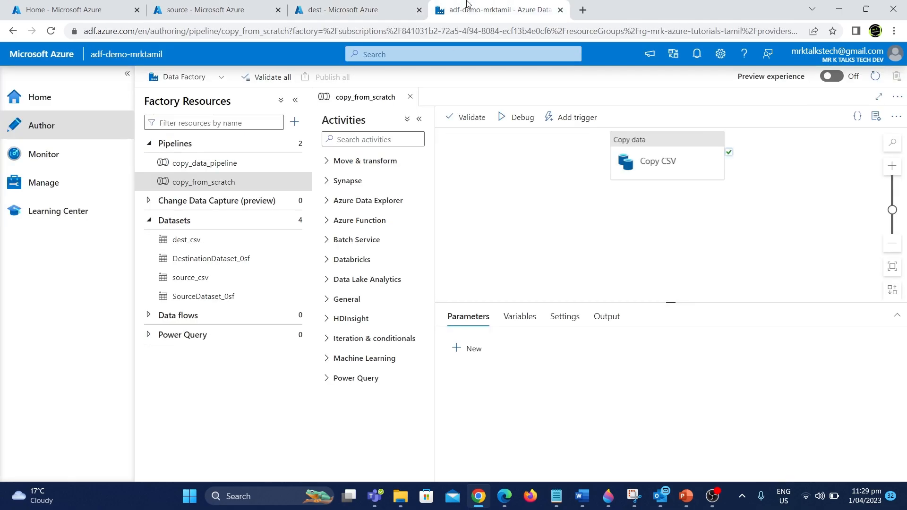
# Open the source_csv dataset used as the source of the Copy CSV activity
pyautogui.click(631, 166)
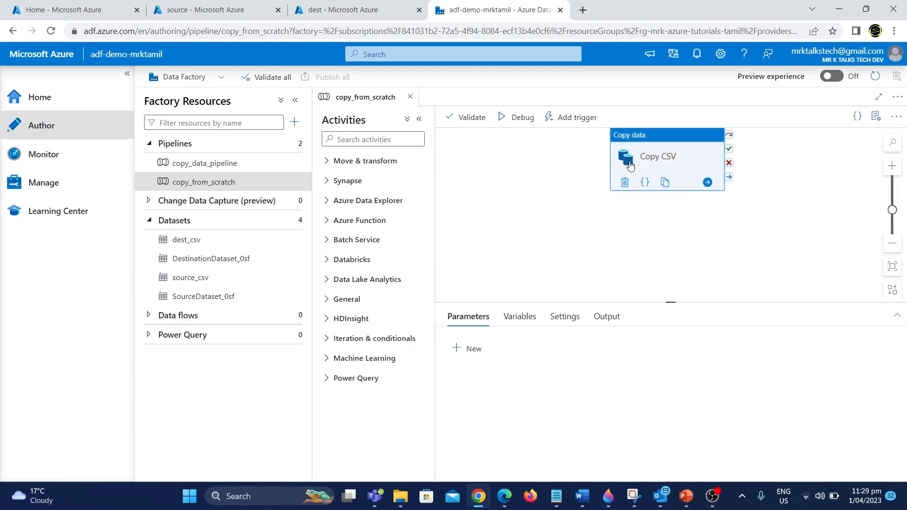
pyautogui.click(509, 321)
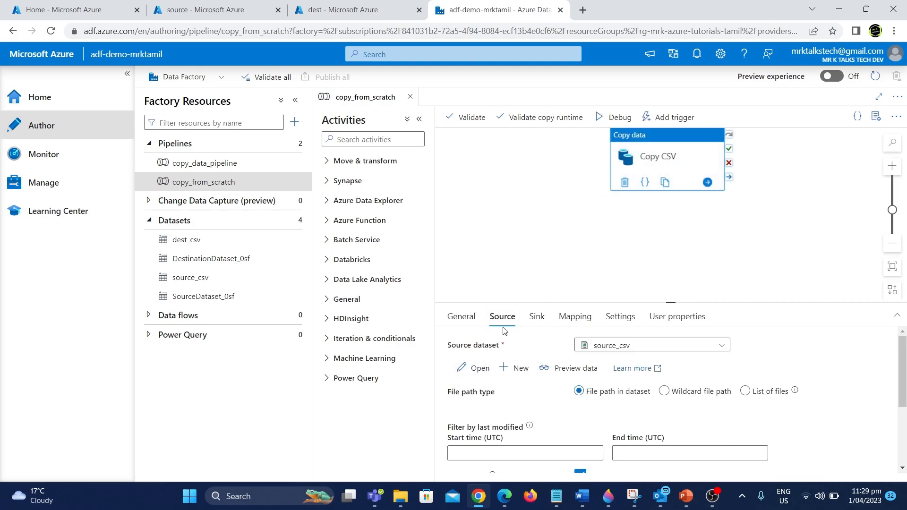
pyautogui.click(478, 370)
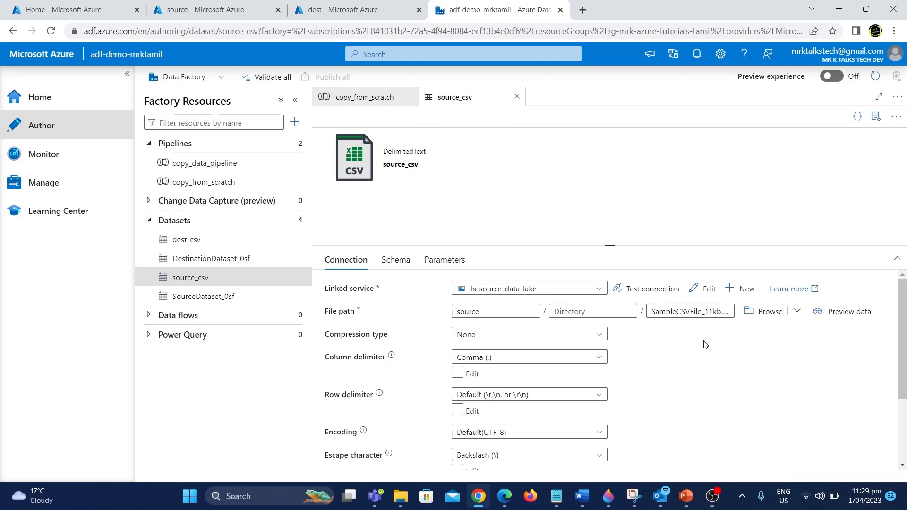
# Upload Schedule_trigger.csv to the source container of the source data lake in the Azure portal
pyautogui.click(239, 11)
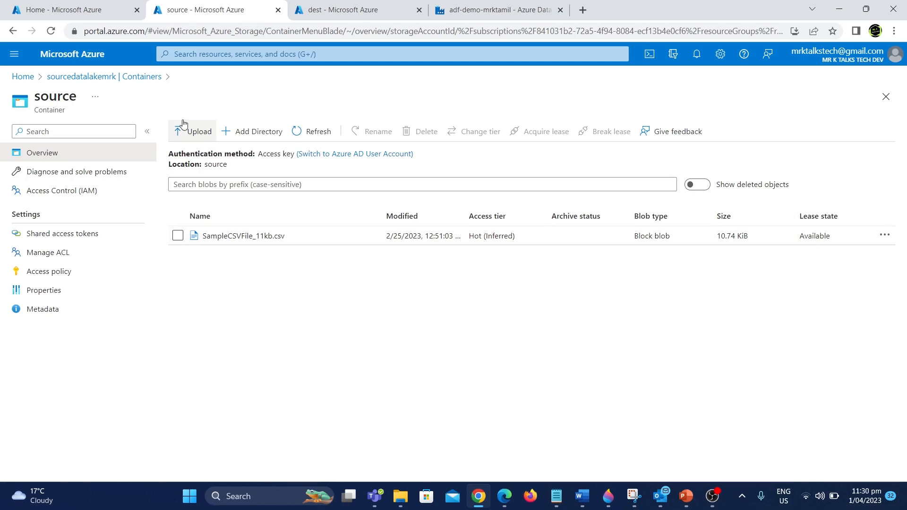
pyautogui.click(190, 133)
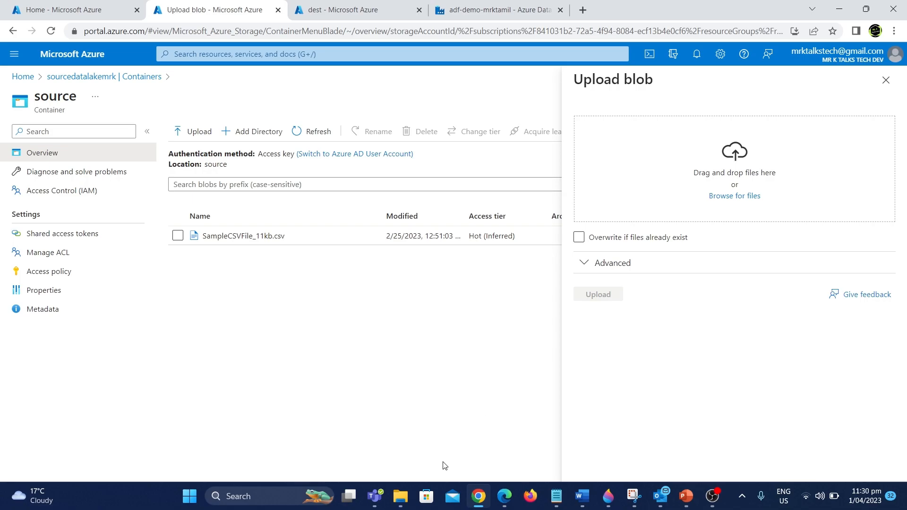
pyautogui.click(401, 496)
pyautogui.moveTo(109, 116); pyautogui.dragTo(644, 207)
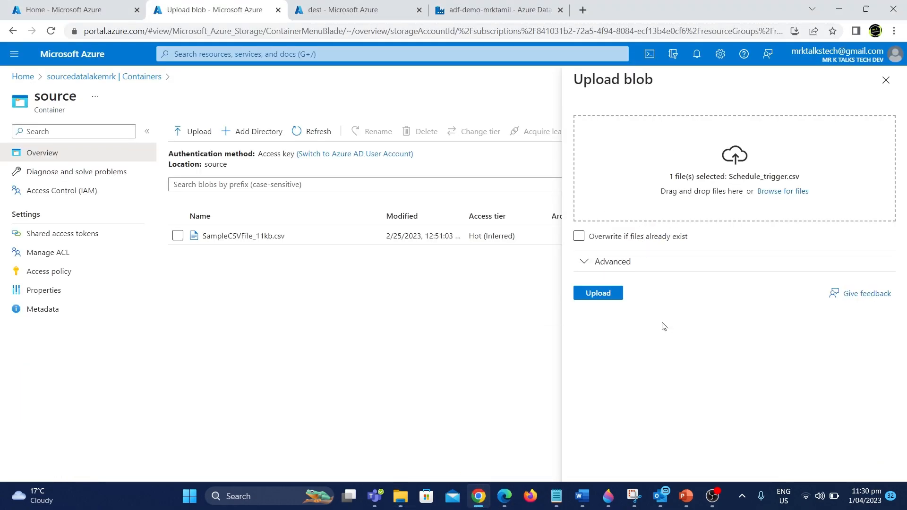
pyautogui.click(606, 300)
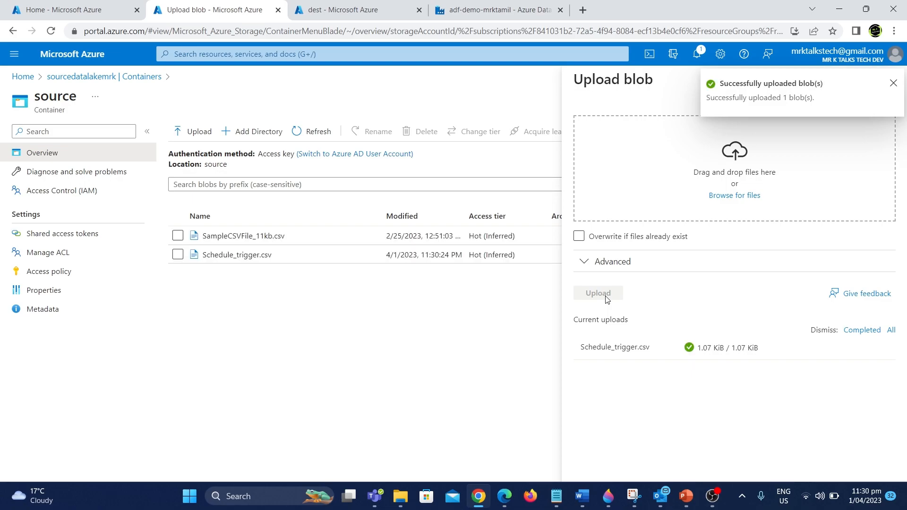
pyautogui.click(893, 83)
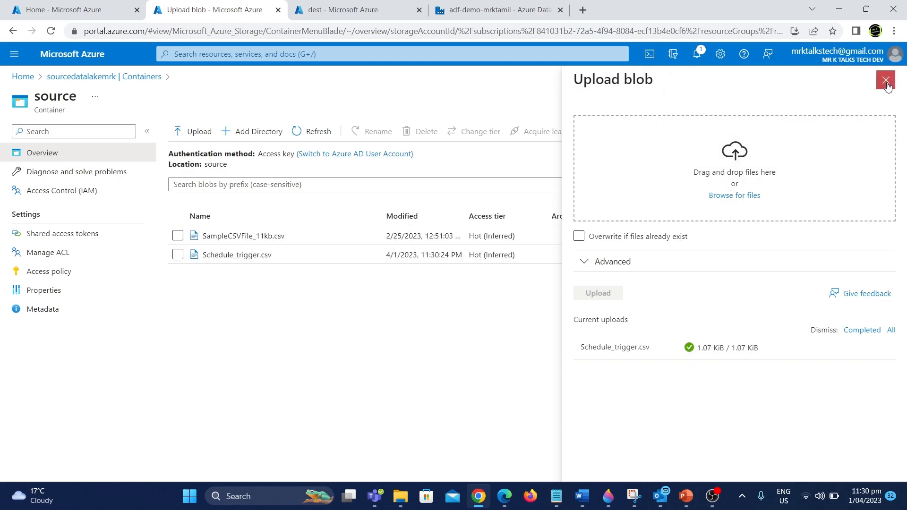
pyautogui.click(886, 83)
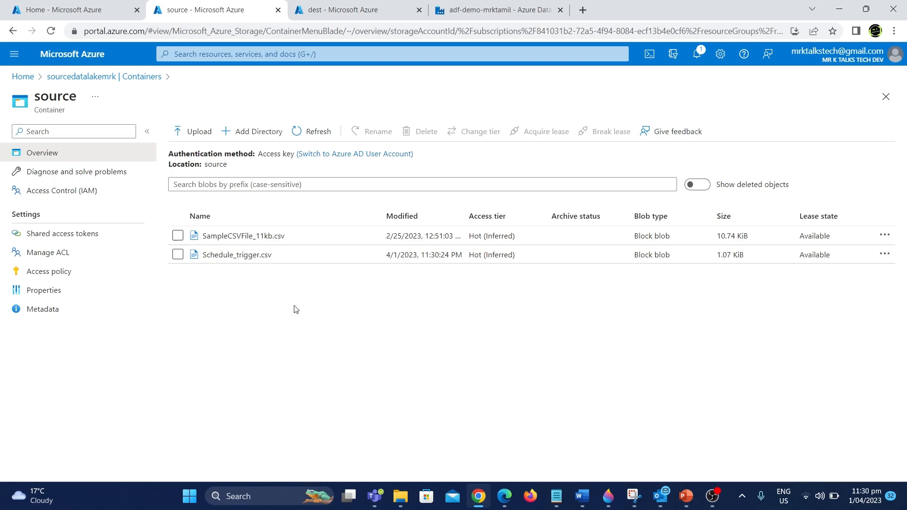
# Back in Azure Data Factory, point the source_csv dataset's file path to Schedule_trigger.csv in the source container
pyautogui.click(475, 7)
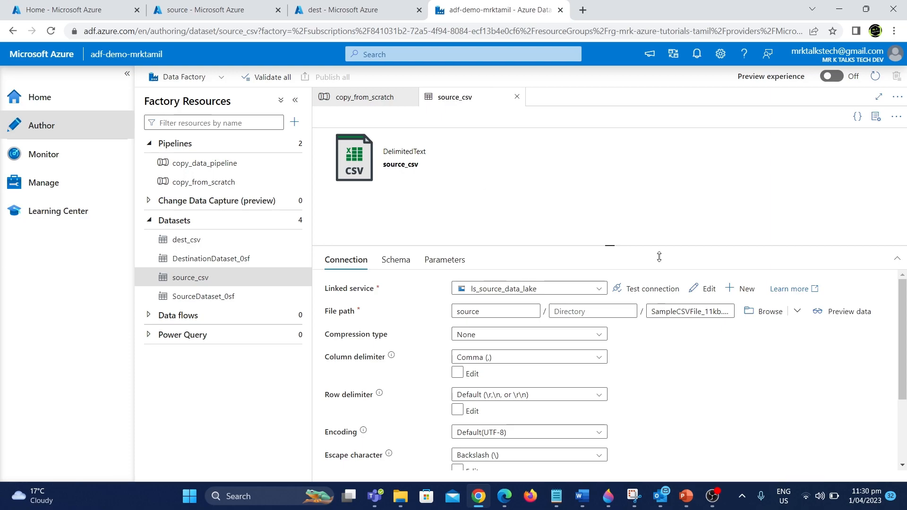
pyautogui.click(771, 312)
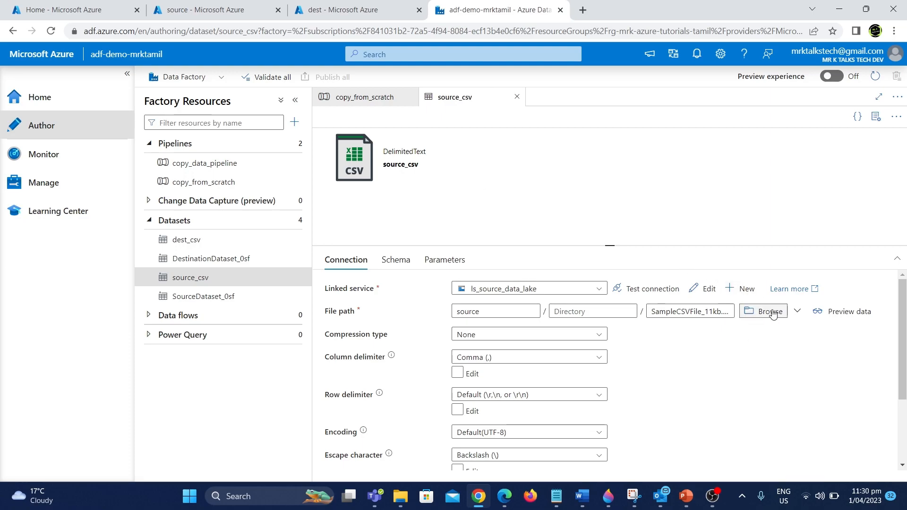
pyautogui.click(579, 140)
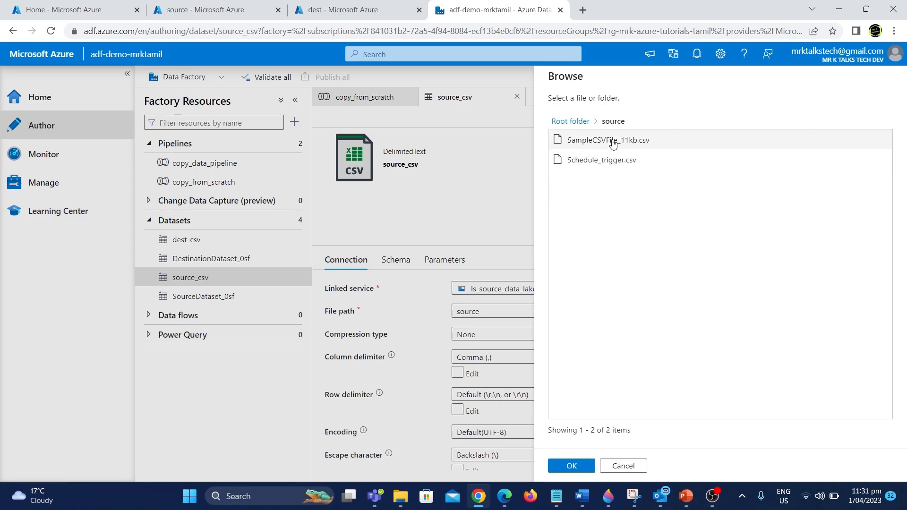
pyautogui.click(594, 163)
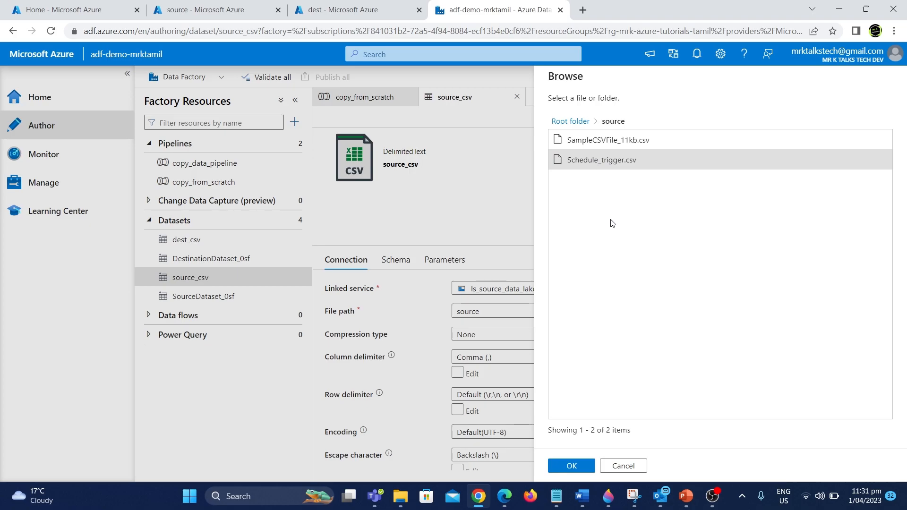
pyautogui.click(564, 467)
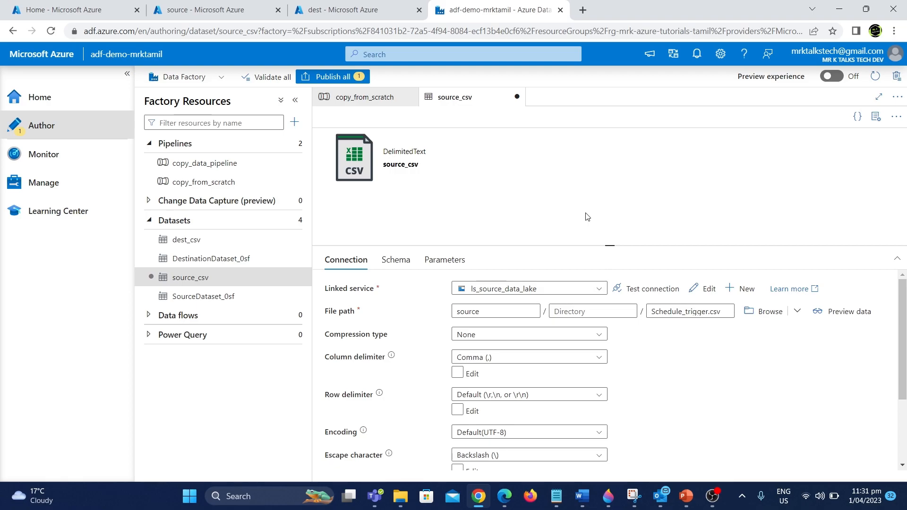
# Start creating a new trigger for the copy_from_scratch pipeline
pyautogui.click(376, 98)
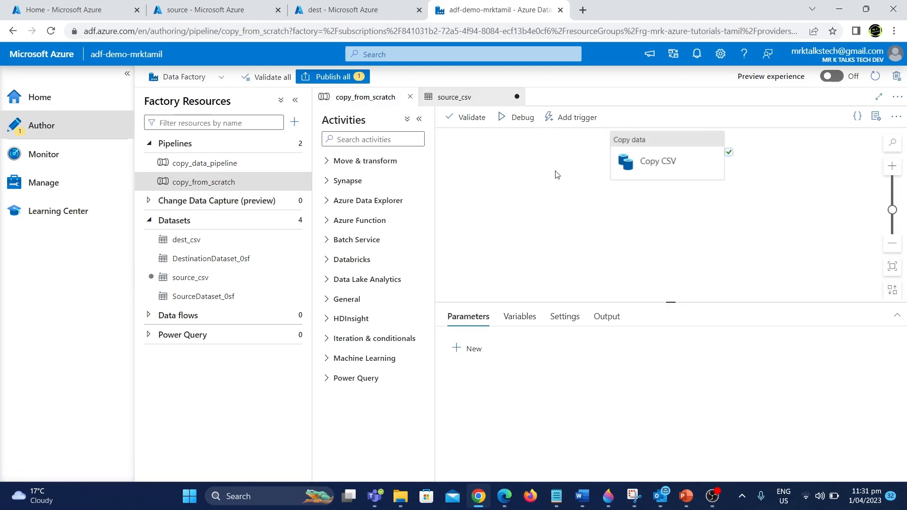
pyautogui.click(565, 121)
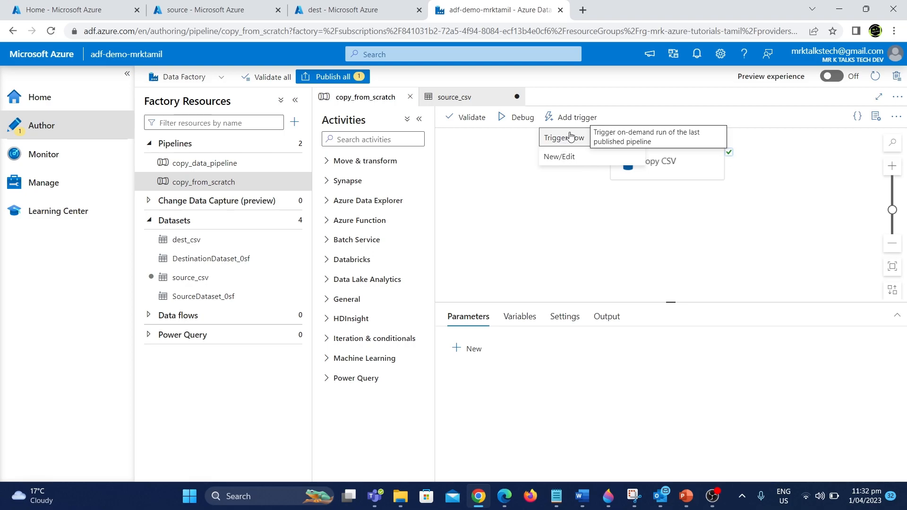
pyautogui.click(561, 158)
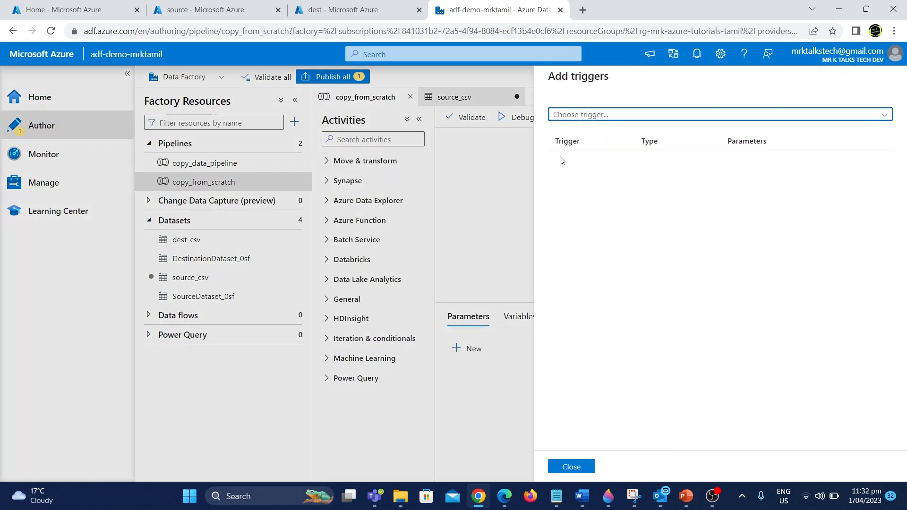
pyautogui.click(585, 114)
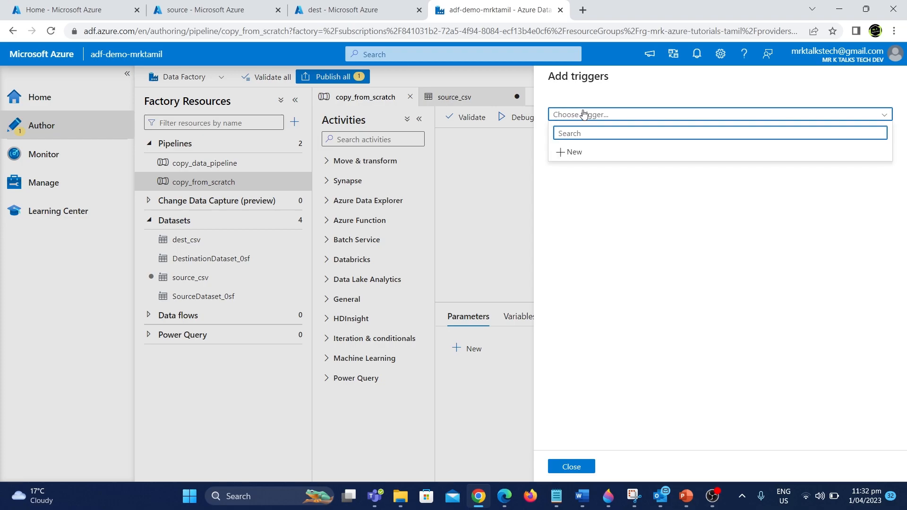
pyautogui.click(572, 154)
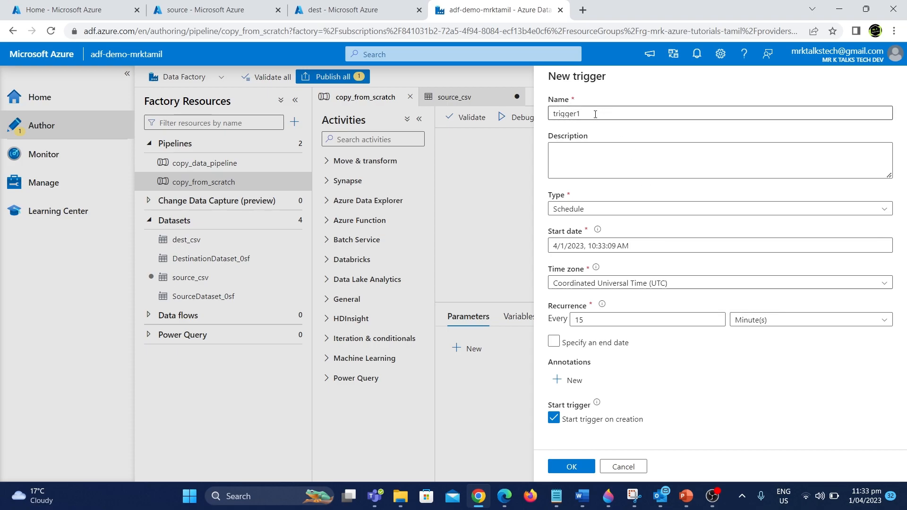
# Name the new trigger schedule_trigger and choose Schedule as its type
pyautogui.moveTo(595, 115); pyautogui.dragTo(523, 113)
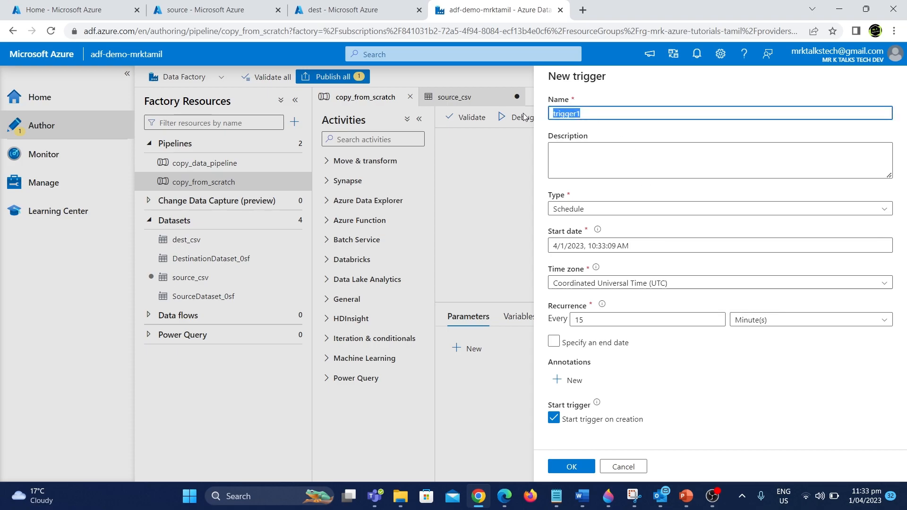
pyautogui.write('schecu')
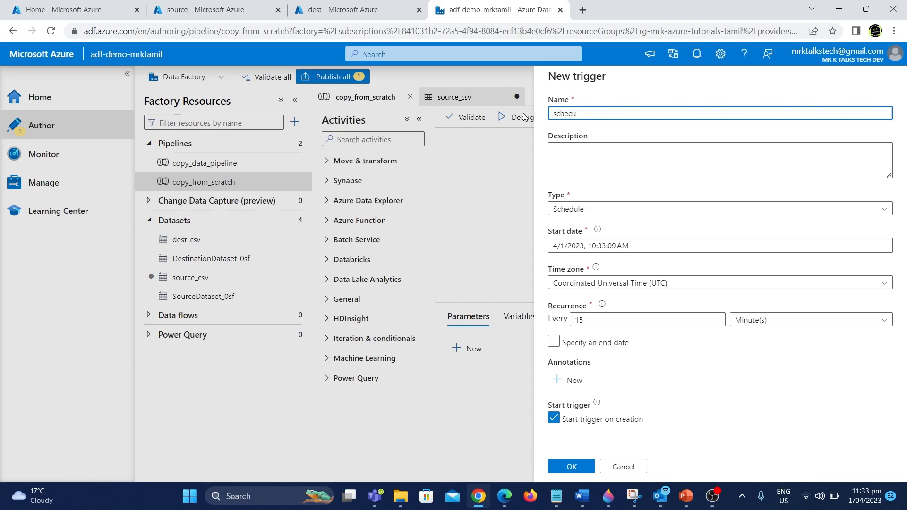
pyautogui.press('BackSpace')
pyautogui.write('d')
pyautogui.press('BackSpace')
pyautogui.write('le_trigger')
pyautogui.click(572, 153)
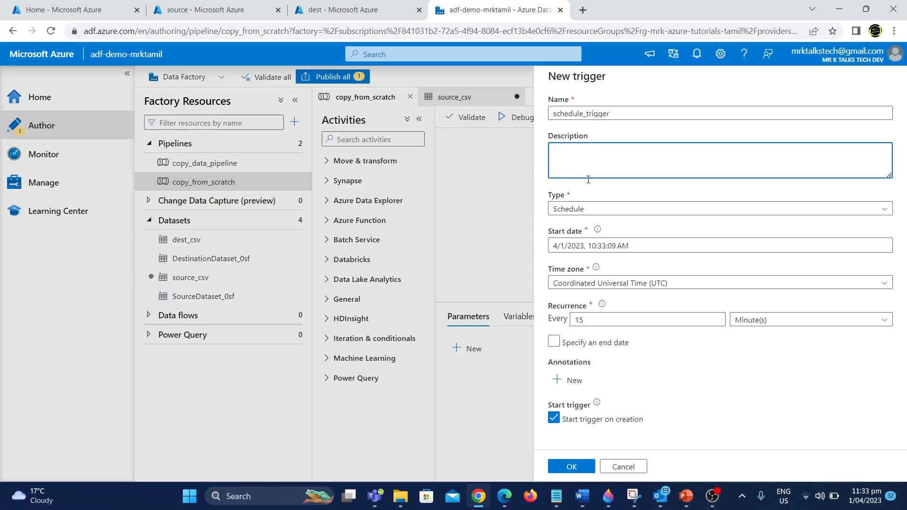
pyautogui.click(566, 211)
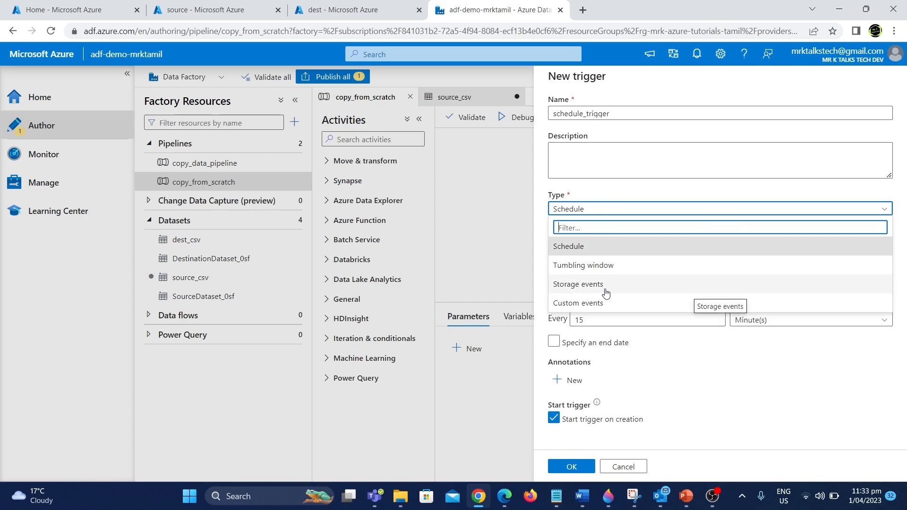
pyautogui.click(596, 246)
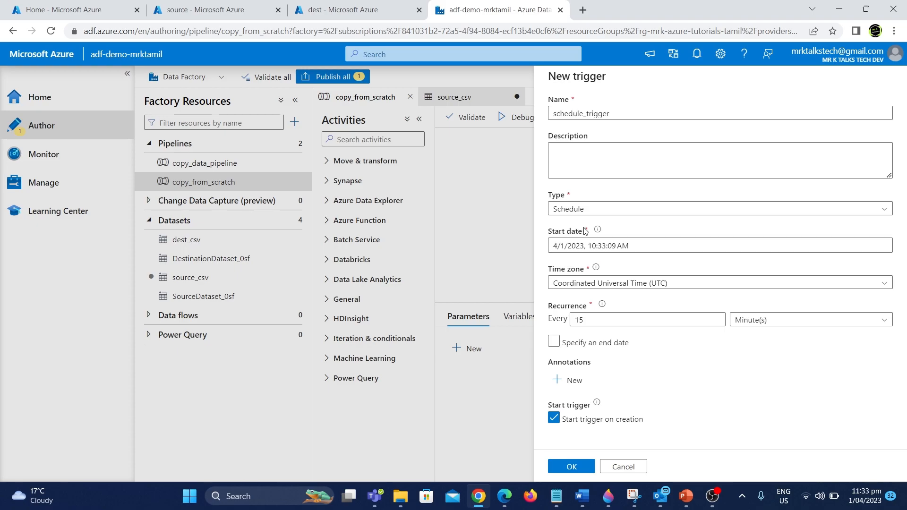
# Set the trigger's time zone to Auckland, Wellington (UTC+12)
pyautogui.moveTo(597, 231)
pyautogui.moveTo(596, 268)
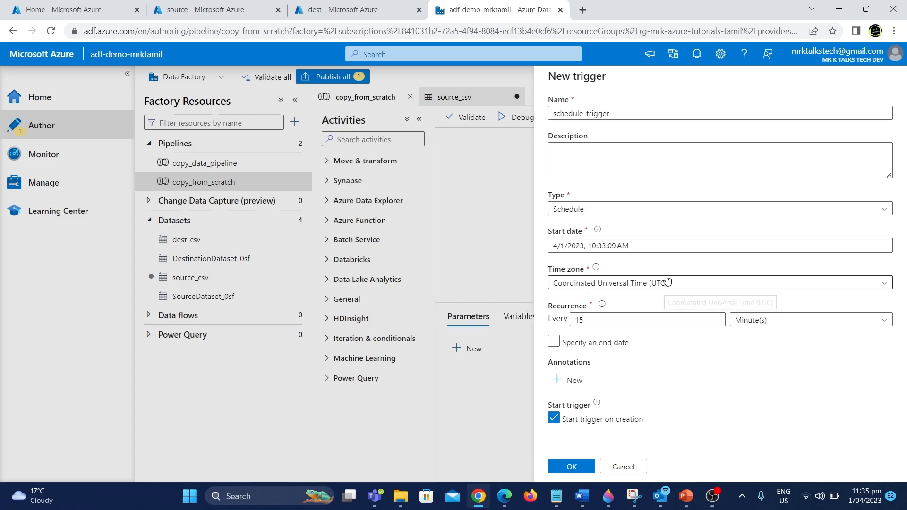
pyautogui.click(665, 282)
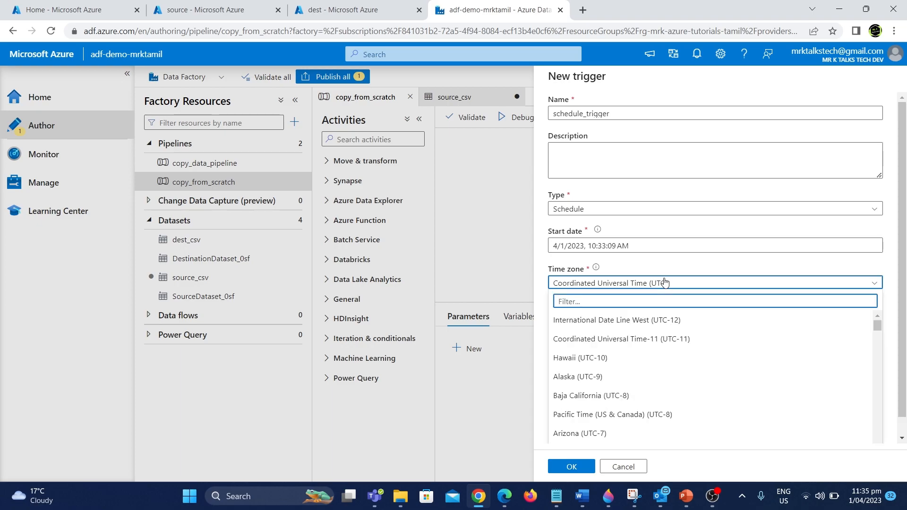
pyautogui.write('auck')
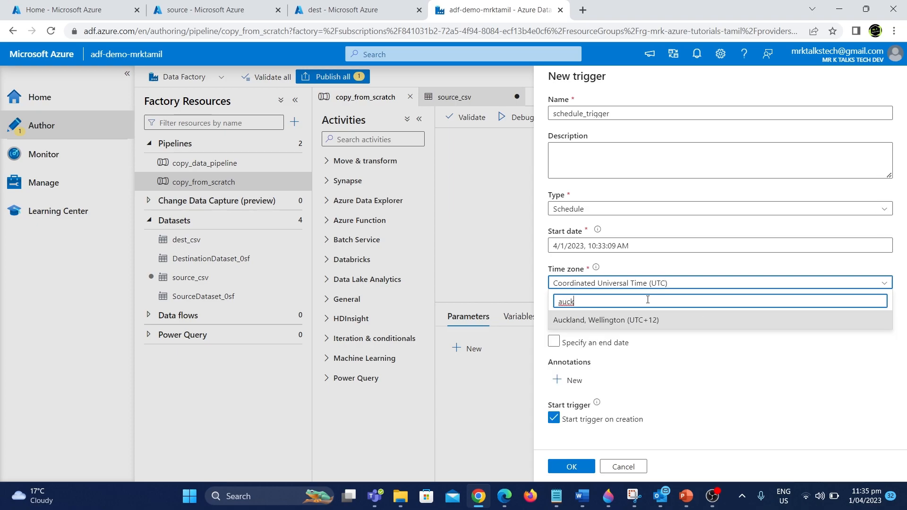
pyautogui.click(629, 321)
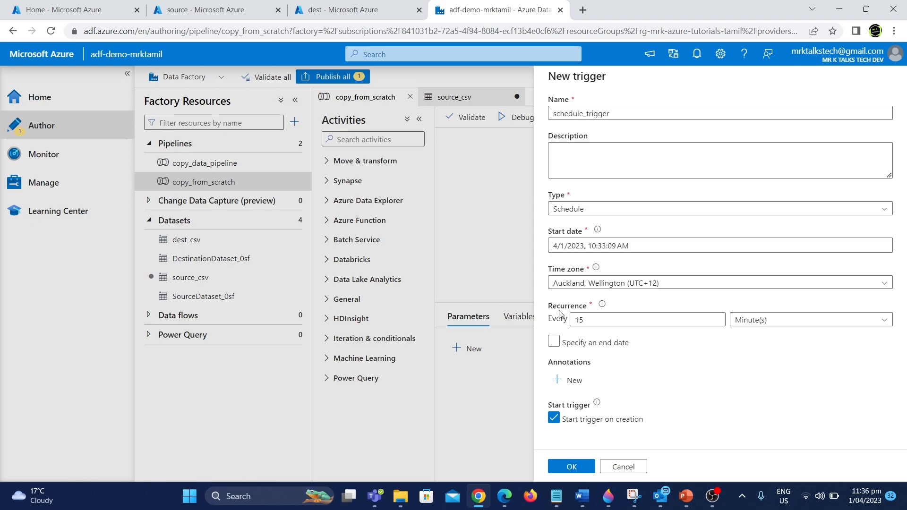
# Set the trigger's recurrence to every 2 minutes
pyautogui.click(756, 323)
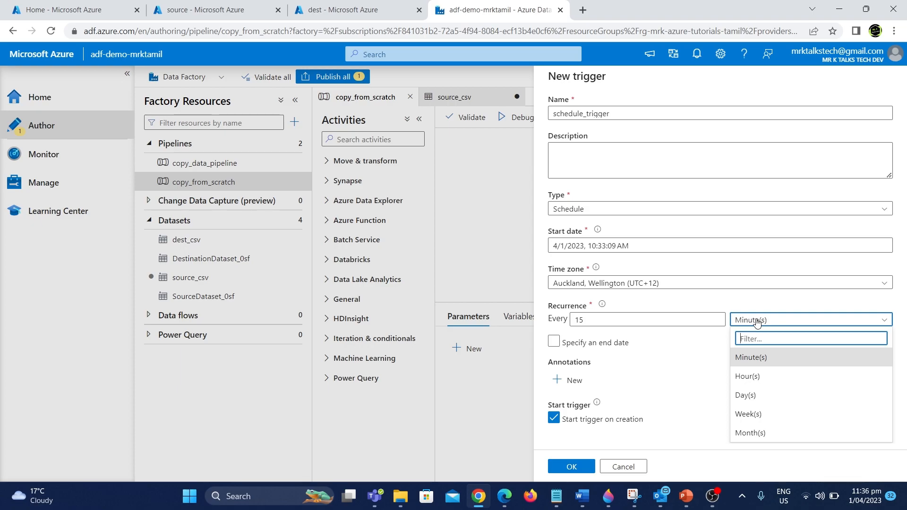
pyautogui.click(758, 362)
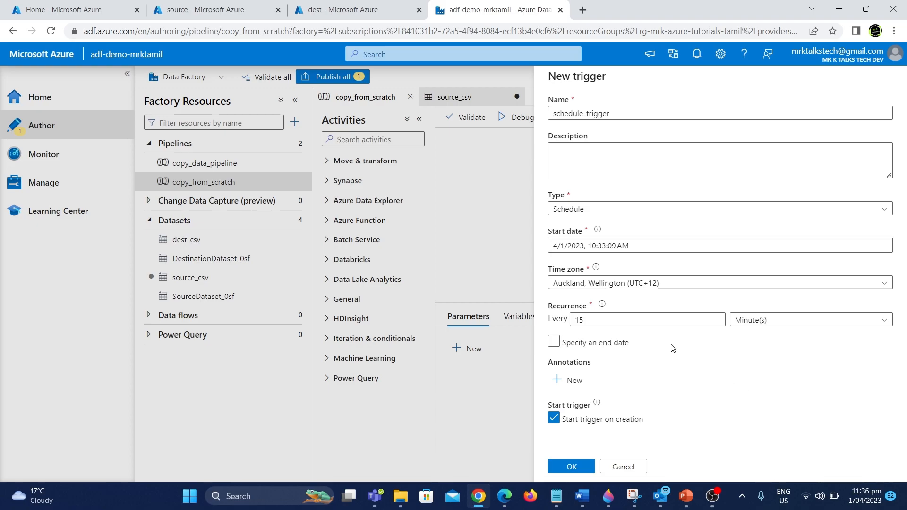
pyautogui.click(717, 323)
pyautogui.click(716, 323)
pyautogui.click(717, 323)
pyautogui.click(716, 322)
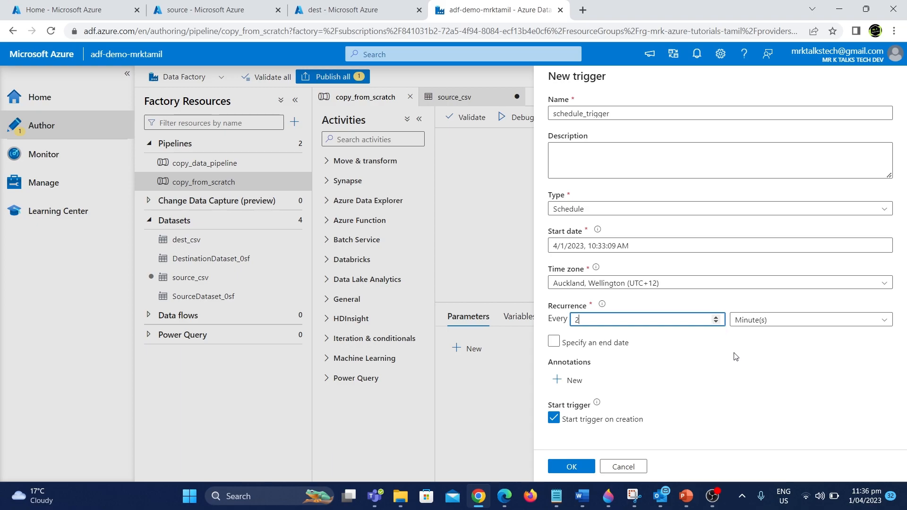
pyautogui.click(702, 356)
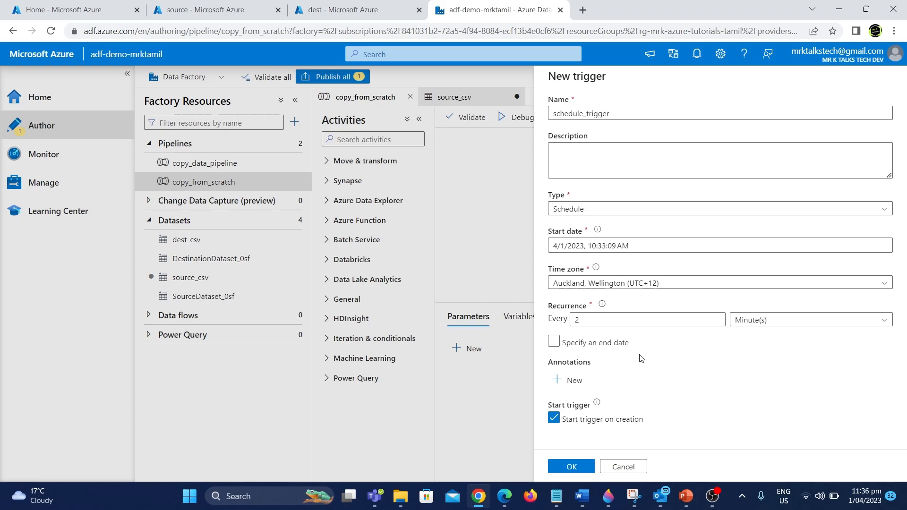
# Leave the trigger without an end date and create it on the pipeline with no run parameters
pyautogui.click(586, 347)
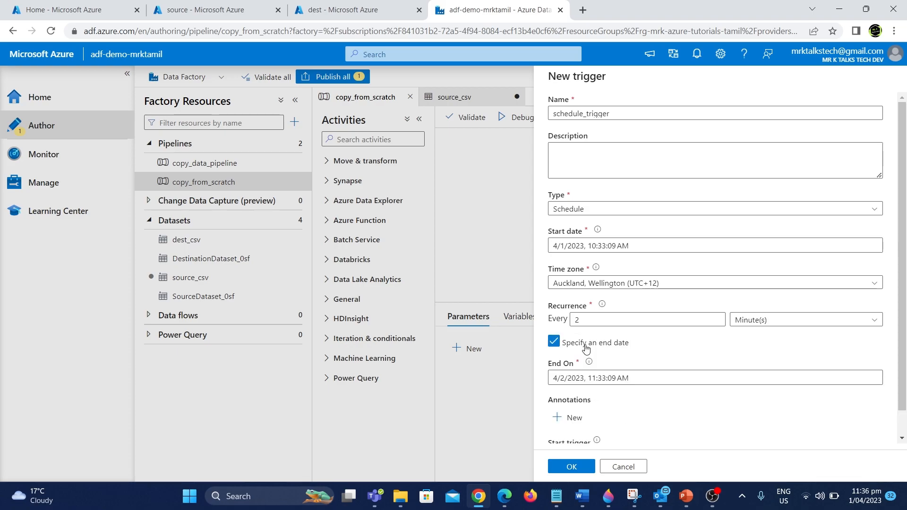
pyautogui.click(586, 347)
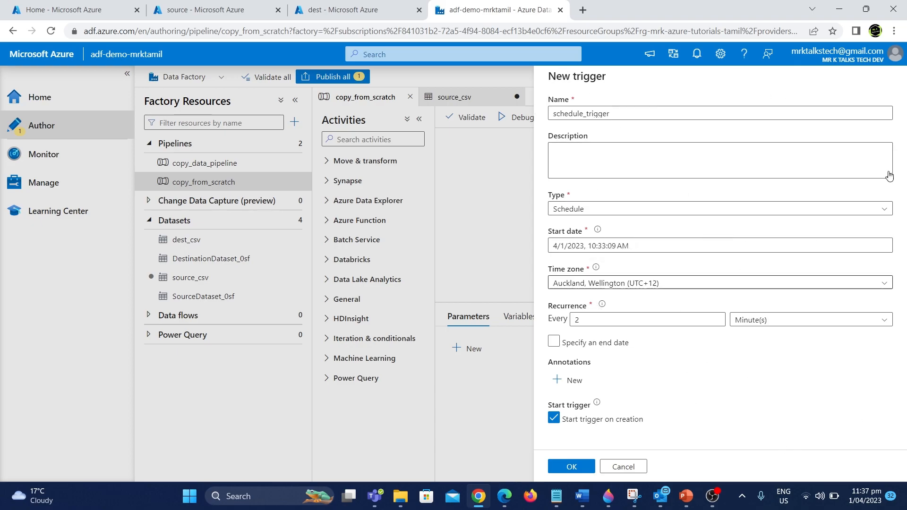
pyautogui.click(570, 470)
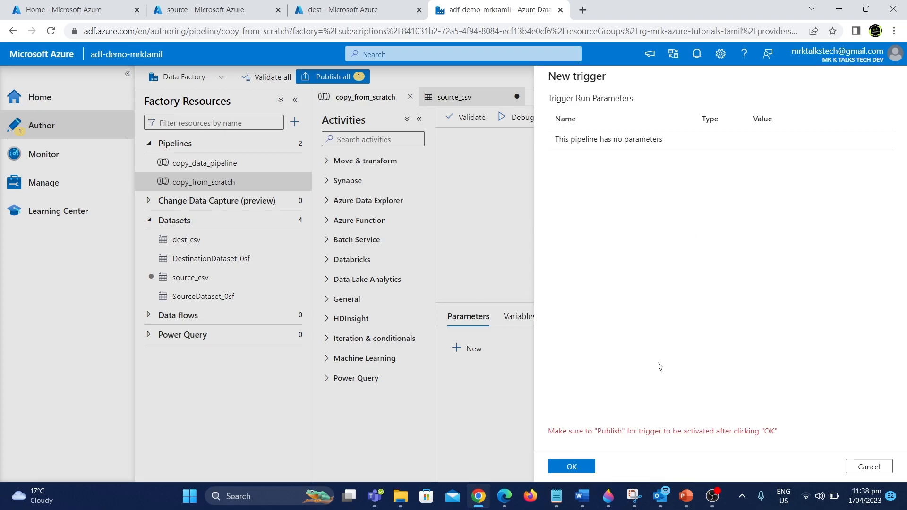
pyautogui.click(582, 468)
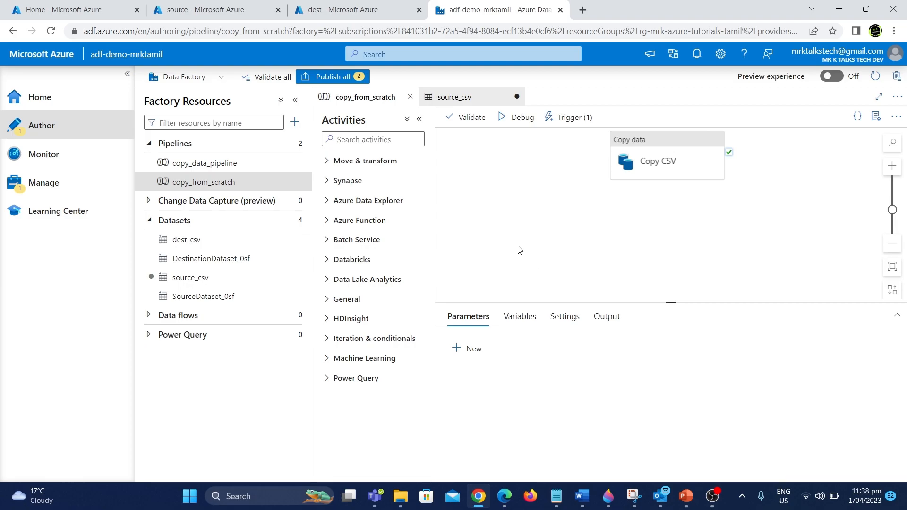
# Publish the pending source_csv and schedule_trigger changes, and close the open pipeline and dataset
pyautogui.click(345, 78)
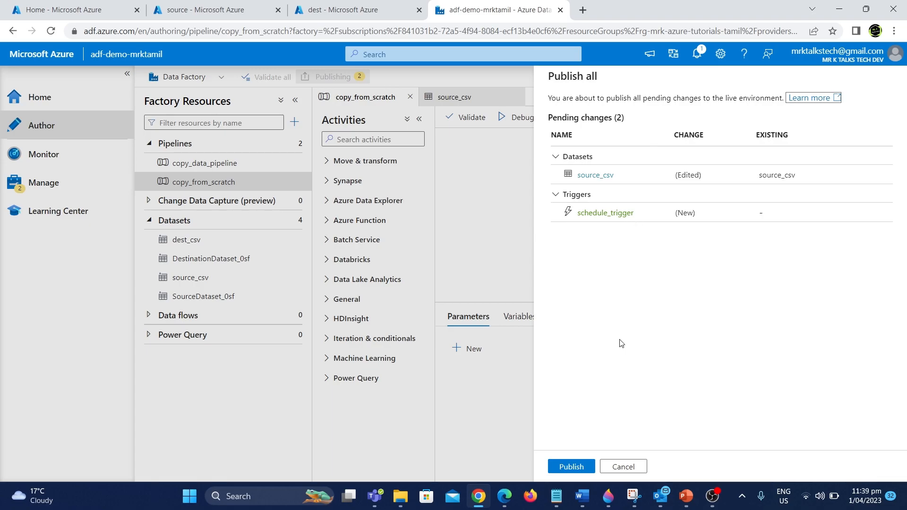
pyautogui.click(575, 467)
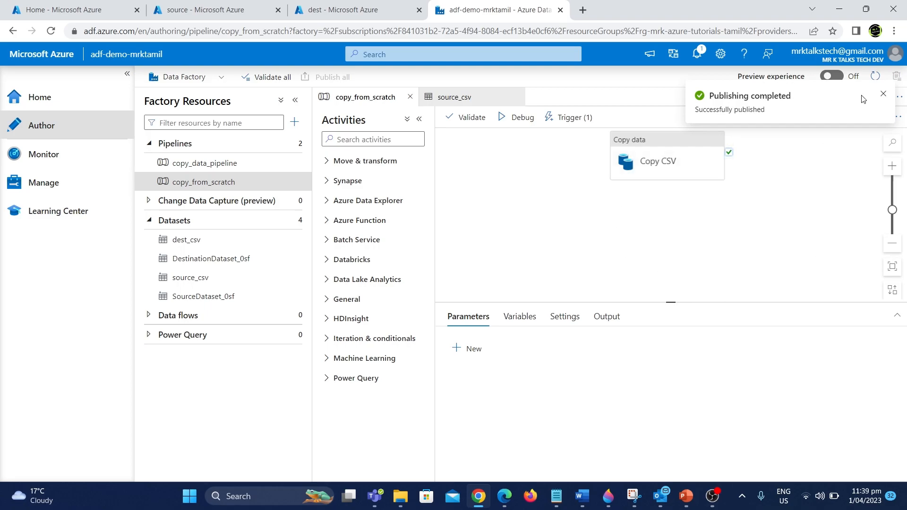
pyautogui.click(884, 96)
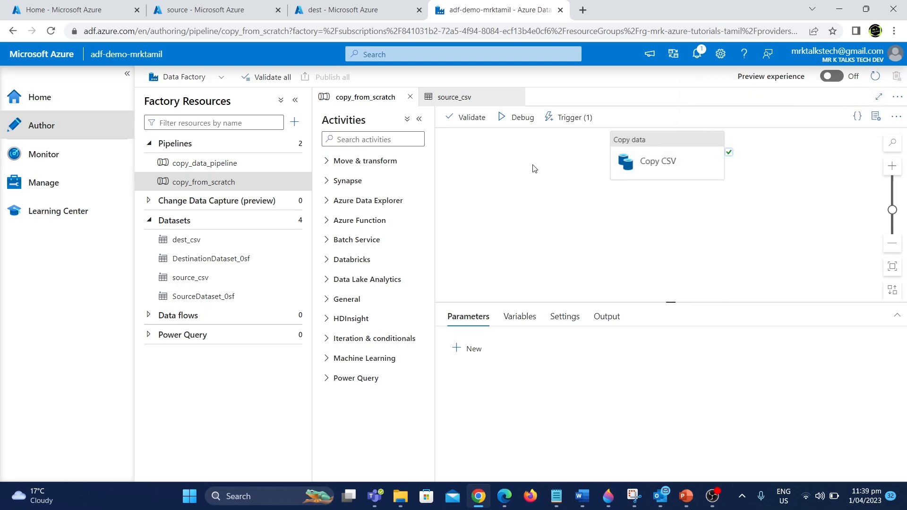
pyautogui.click(410, 97)
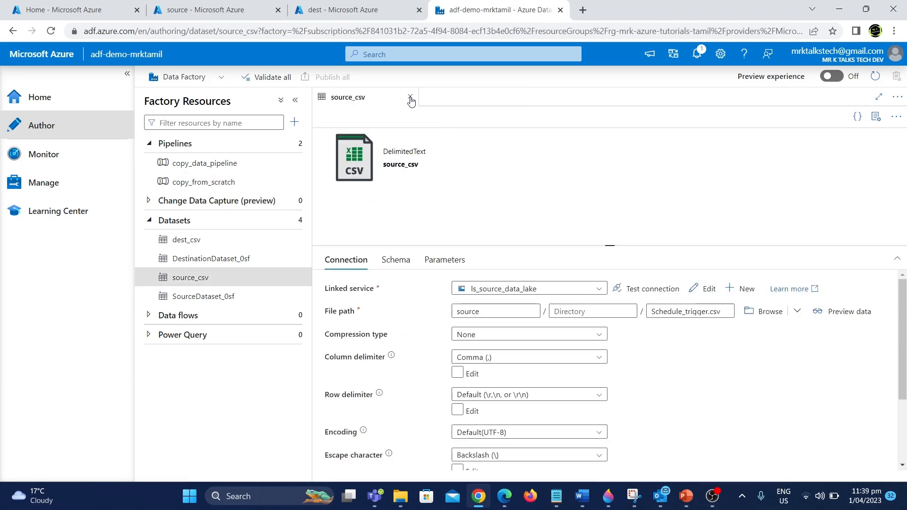
pyautogui.click(411, 97)
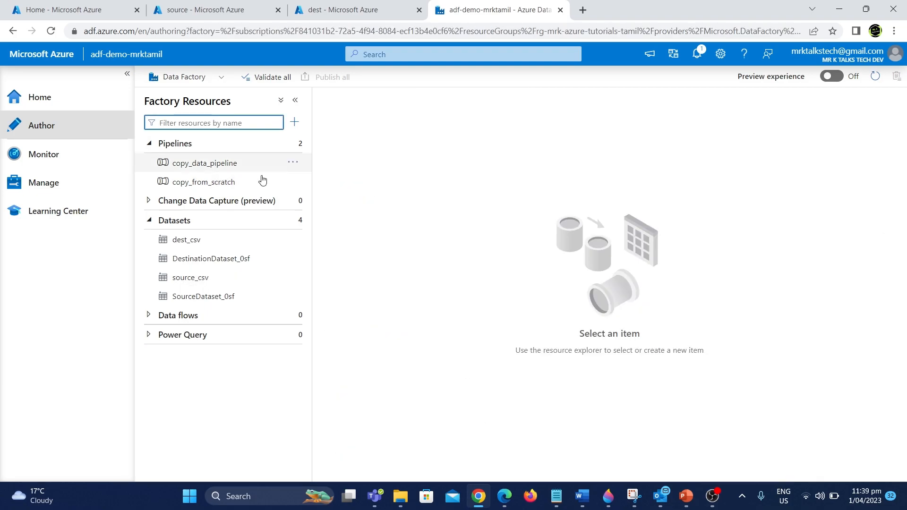
# Check the status of schedule_trigger and examine the details of the triggered pipeline runs
pyautogui.click(20, 165)
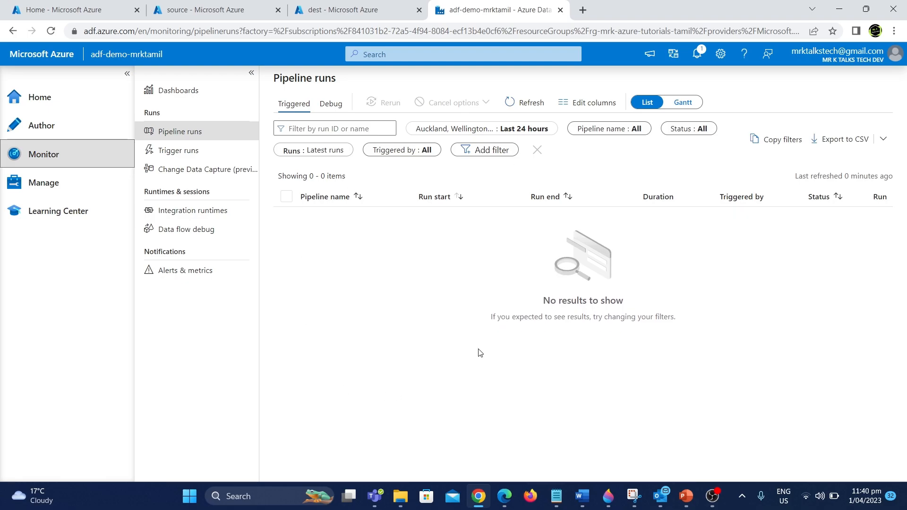
pyautogui.click(533, 105)
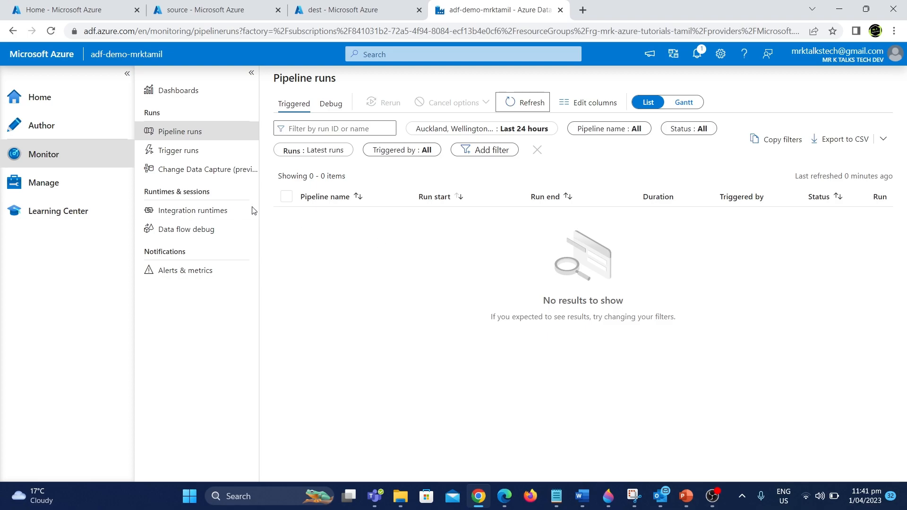
pyautogui.click(68, 192)
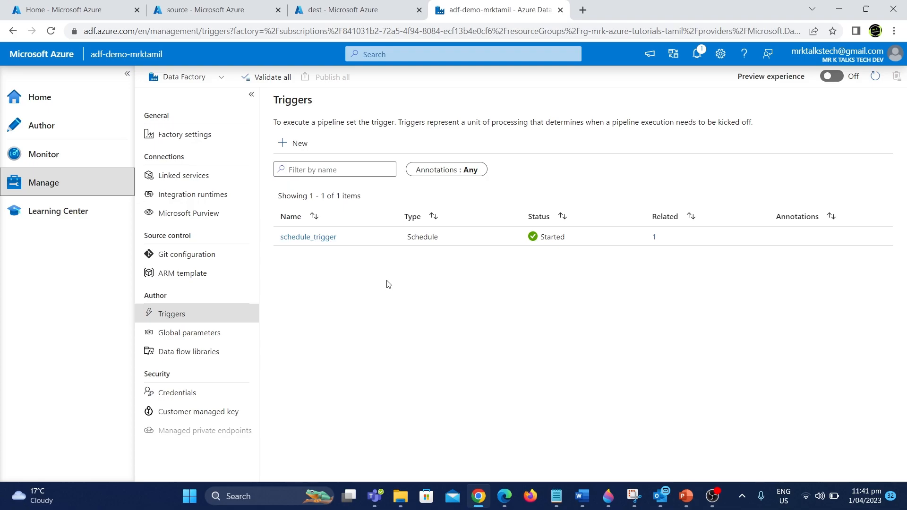
pyautogui.click(94, 155)
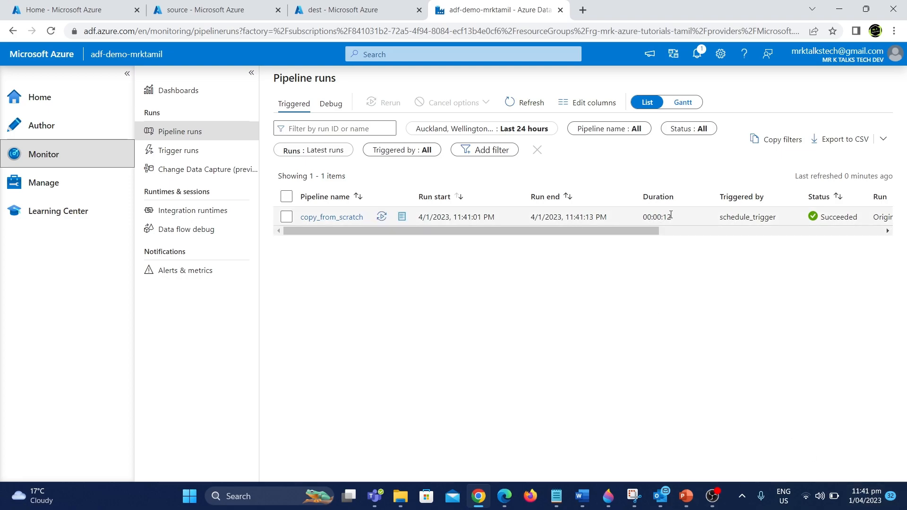
pyautogui.hscroll(2, 671, 215)
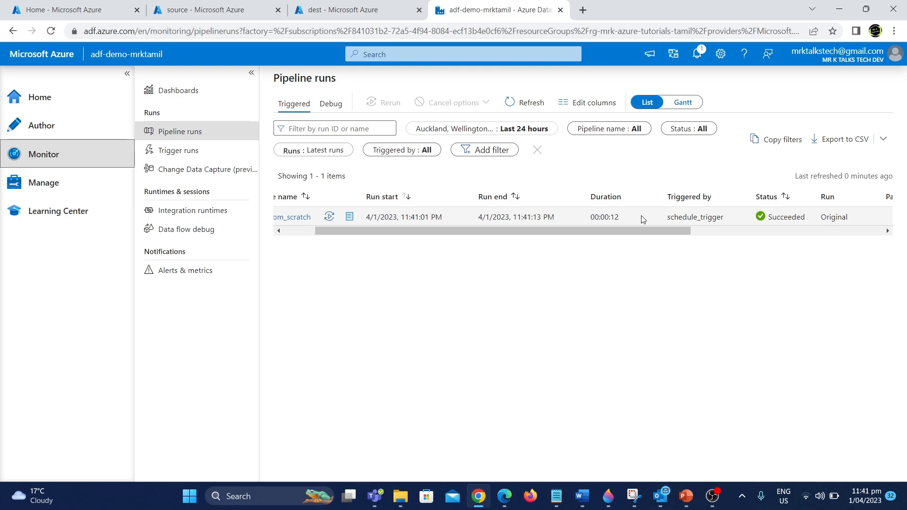
pyautogui.hscroll(6, 642, 219)
pyautogui.hscroll(-10, 643, 219)
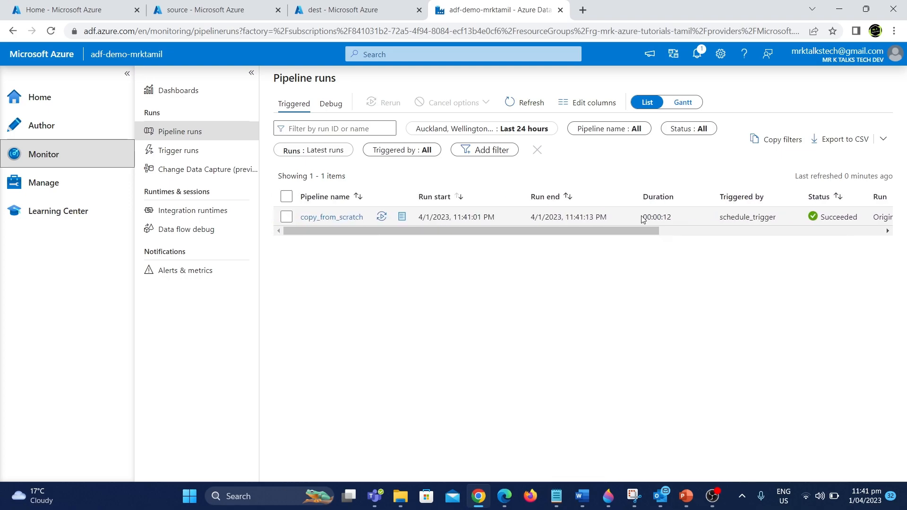
# Switch to the Azure portal, refresh the dest container and compare its files with those in the source container
pyautogui.click(386, 4)
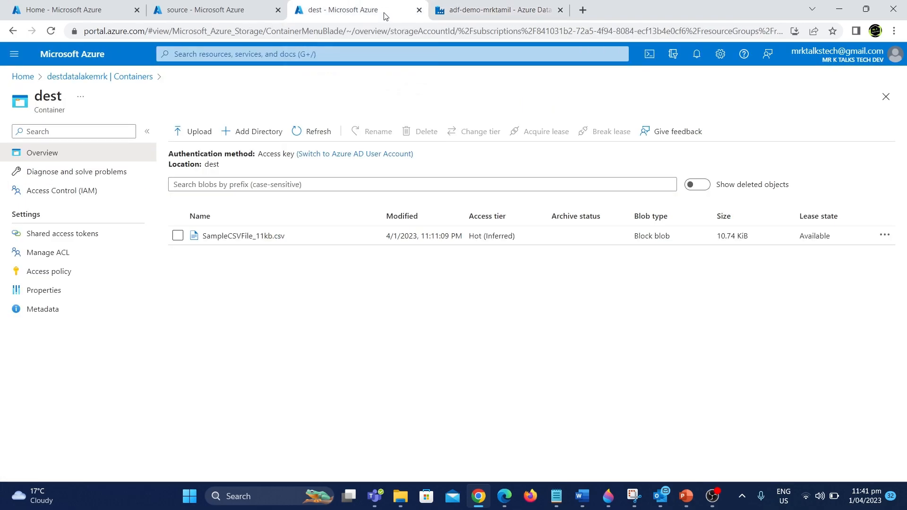
pyautogui.click(320, 134)
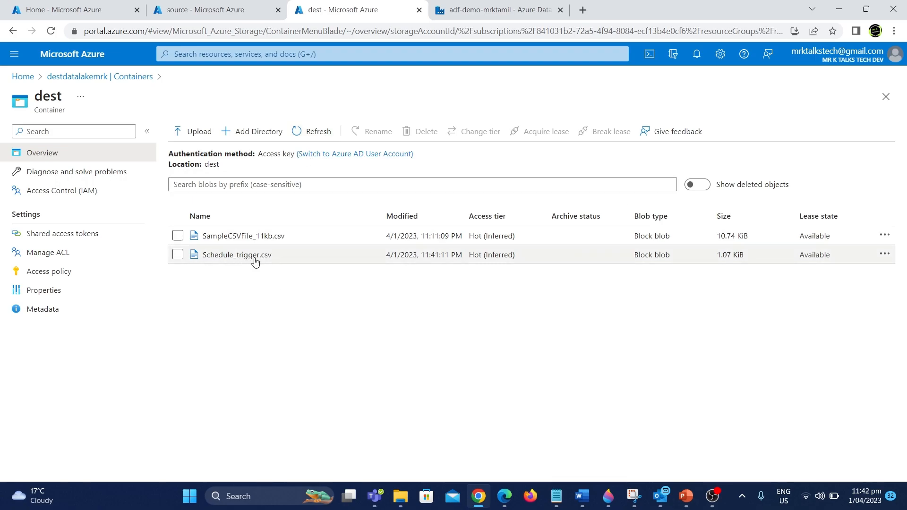
pyautogui.click(204, 10)
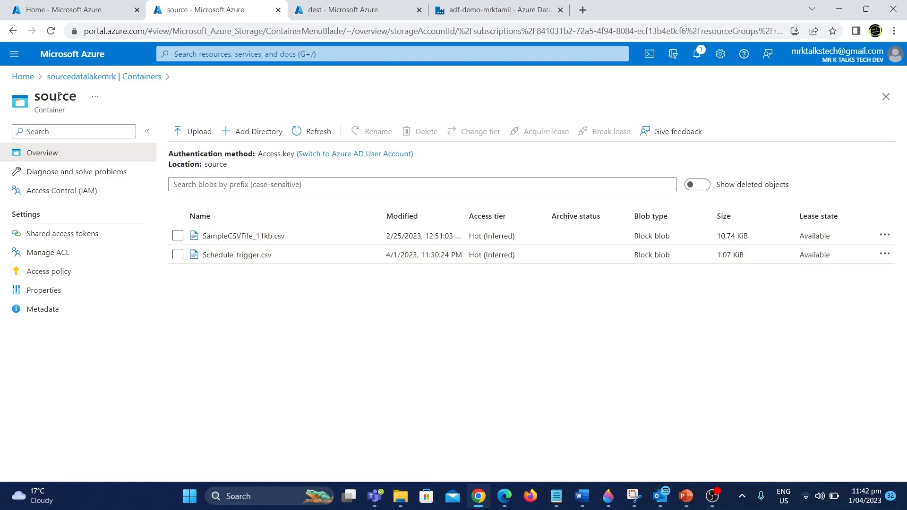
pyautogui.click(358, 8)
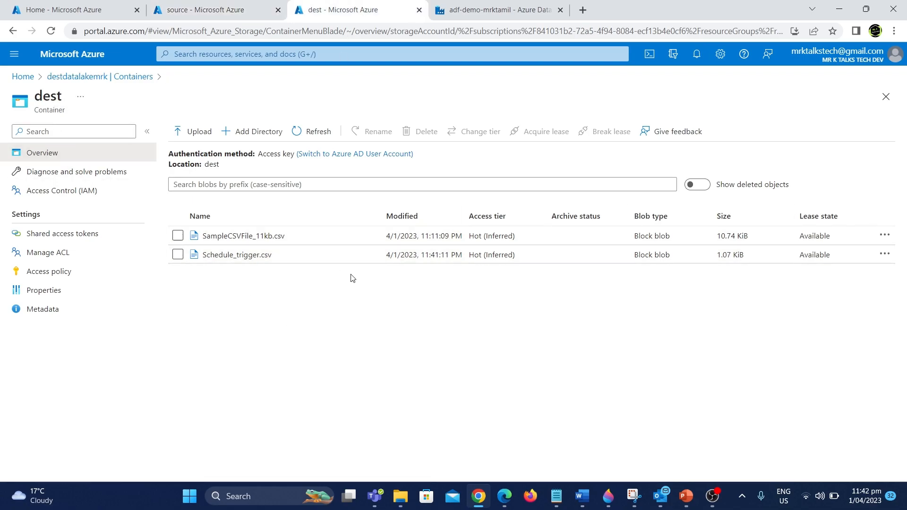
# Back in Azure Data Factory, refresh the pipeline runs to watch for the next scheduled run, rechecking the dest container's files in between
pyautogui.click(472, 6)
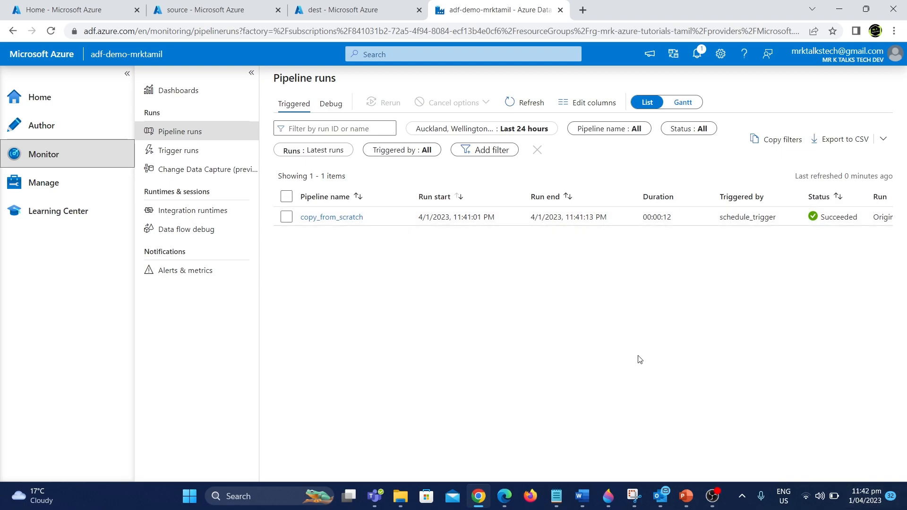
pyautogui.click(523, 104)
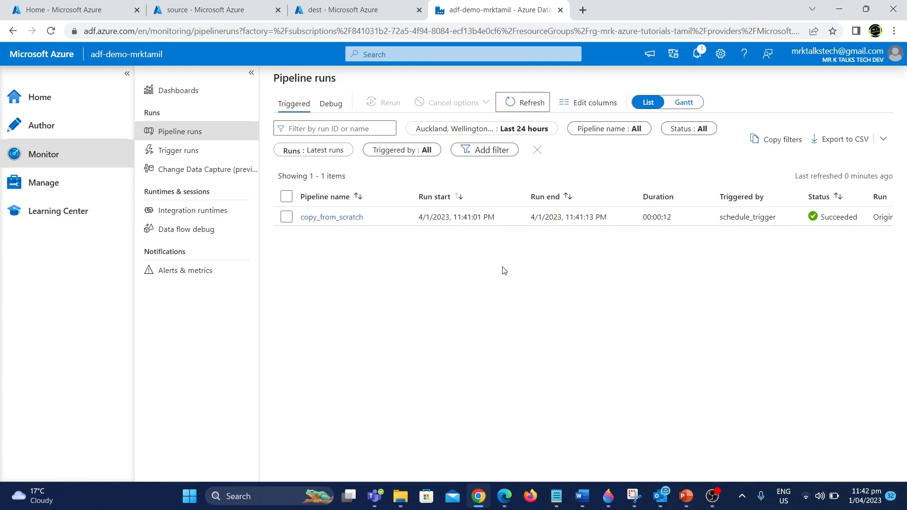
pyautogui.click(326, 7)
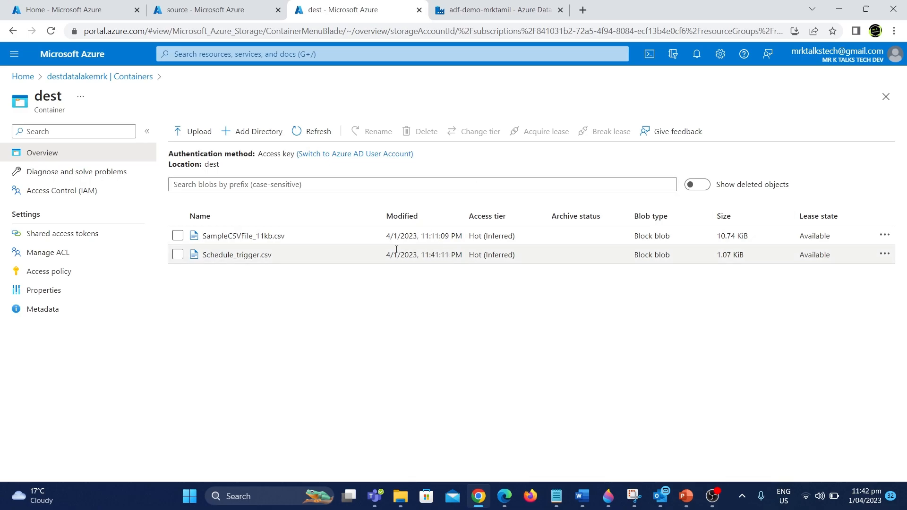
pyautogui.click(311, 132)
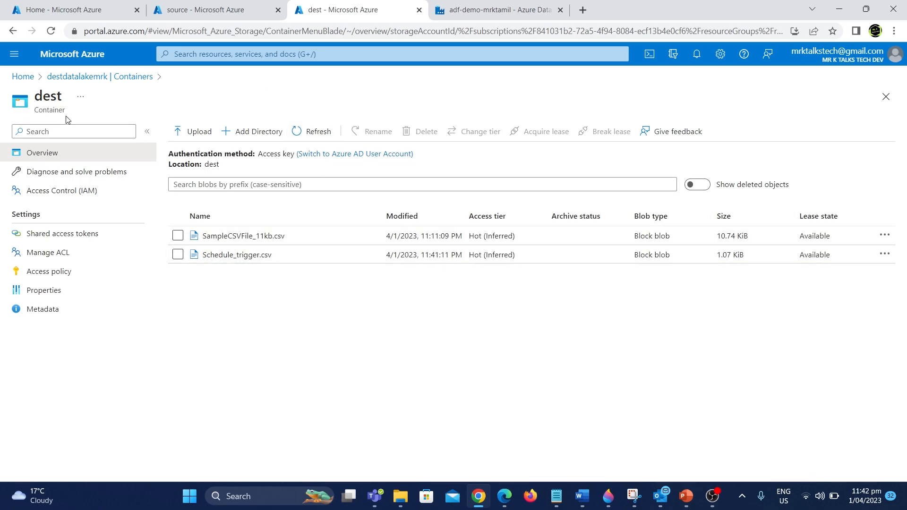
pyautogui.click(454, 9)
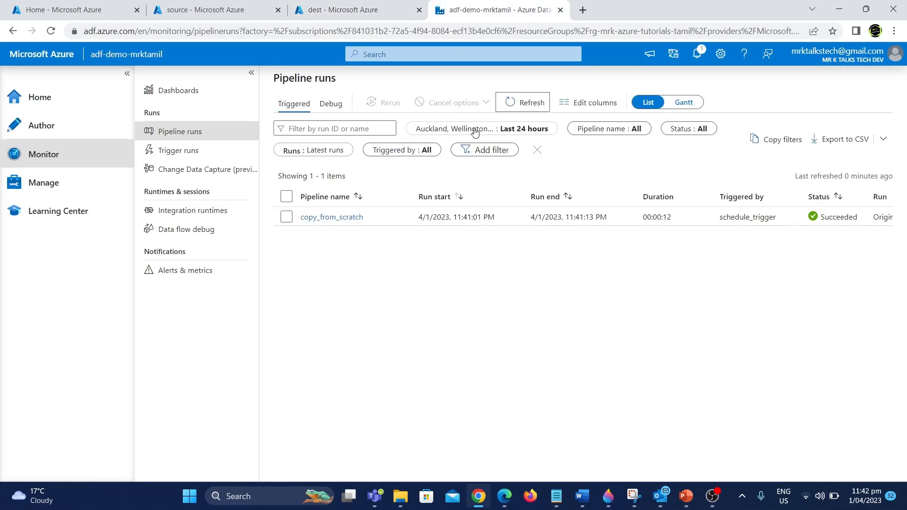
pyautogui.click(518, 103)
pyautogui.click(333, 9)
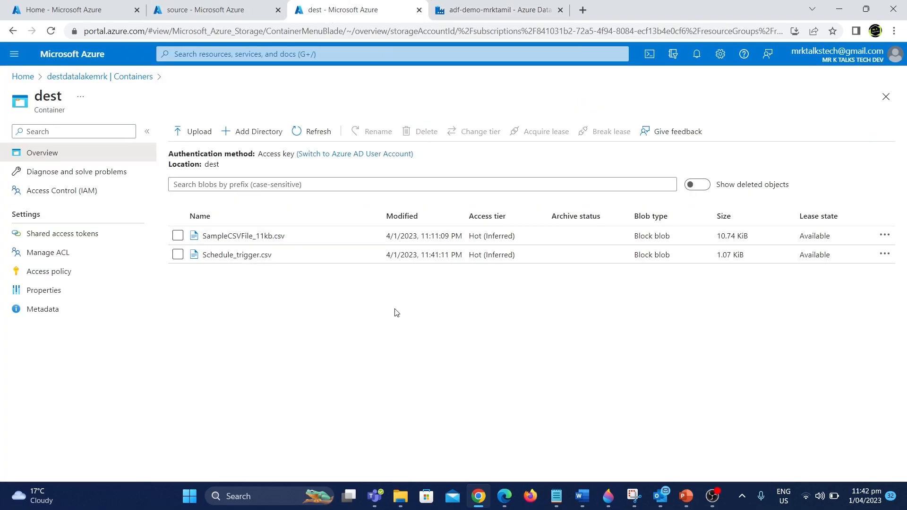
pyautogui.click(538, 5)
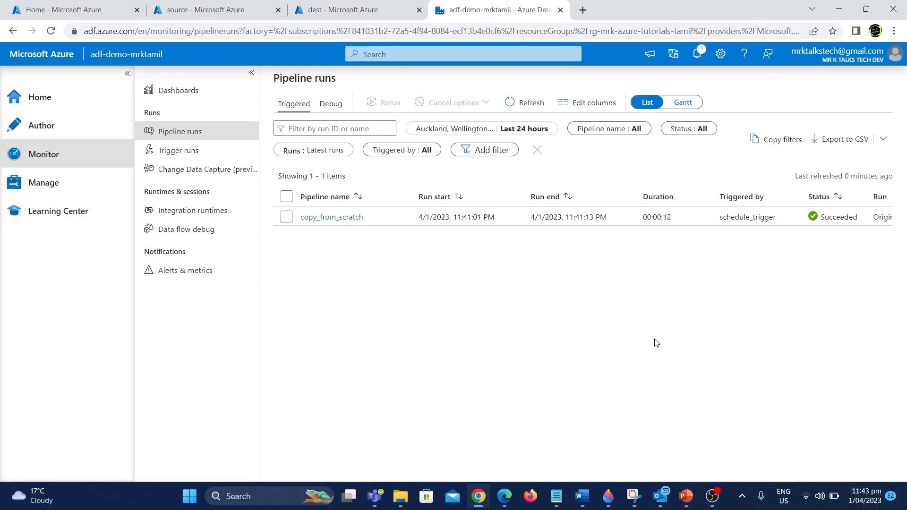
pyautogui.click(538, 106)
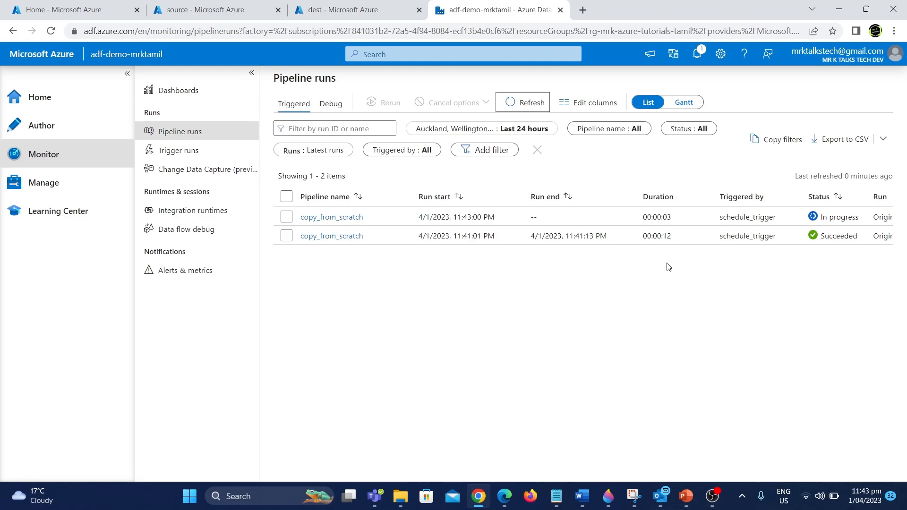
# Recheck the latest copy_from_scratch run's status, switch to the Azure portal and refresh the dest container to check Schedule_trigger.csv's modified time
pyautogui.click(500, 115)
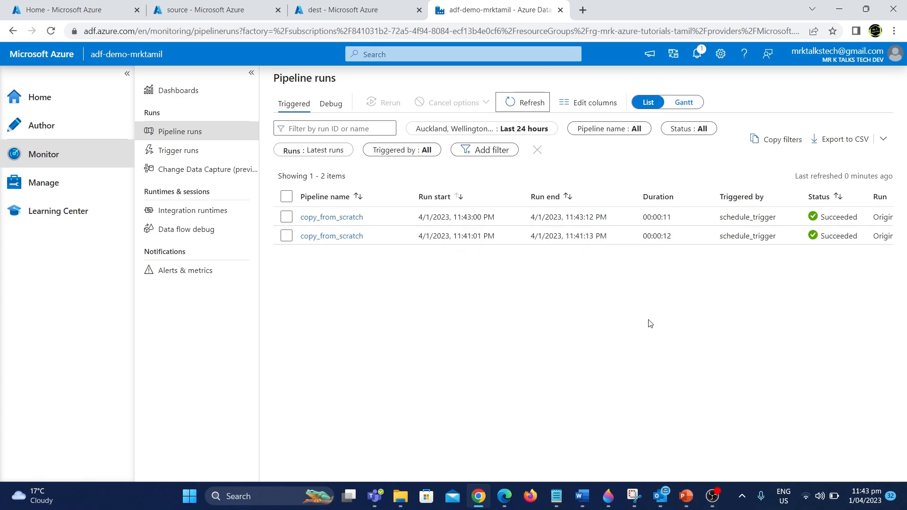
pyautogui.click(376, 7)
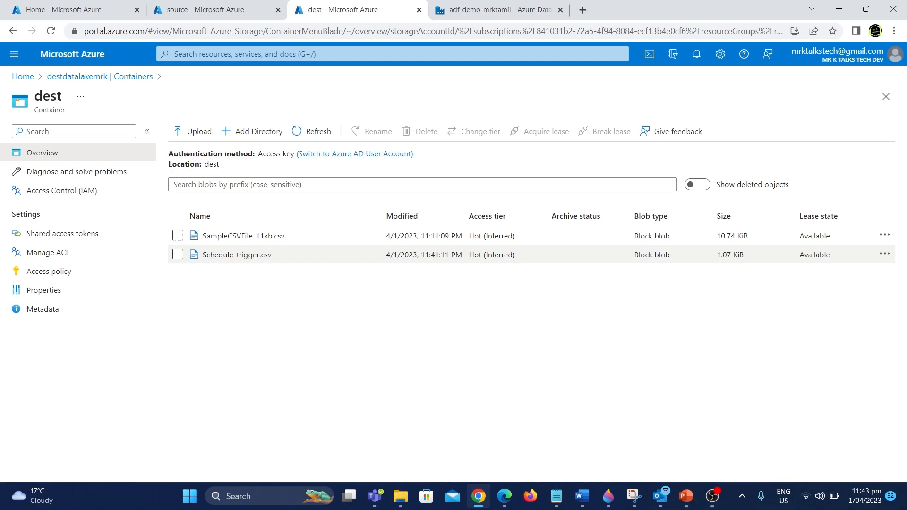
pyautogui.click(312, 133)
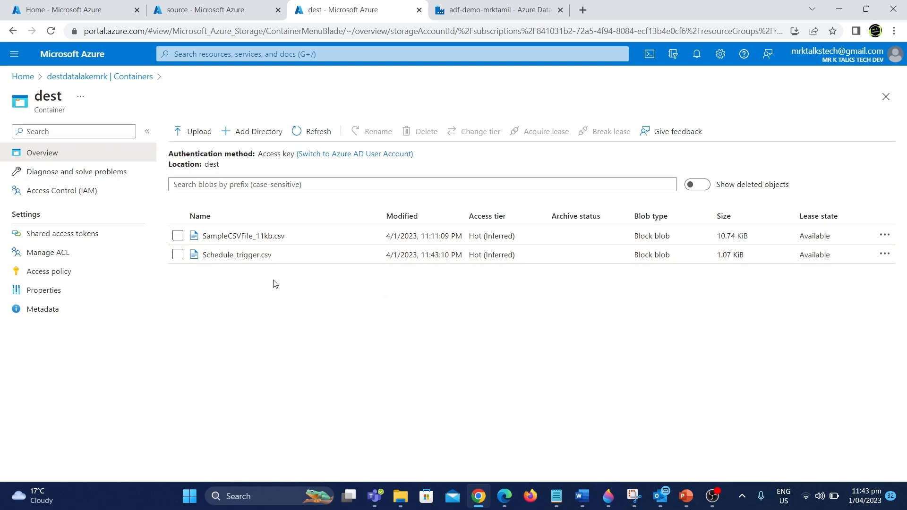
# Switch back to Azure Data Factory and examine the trigger runs of schedule_trigger, comparing the schedule and tumbling window views
pyautogui.click(468, 7)
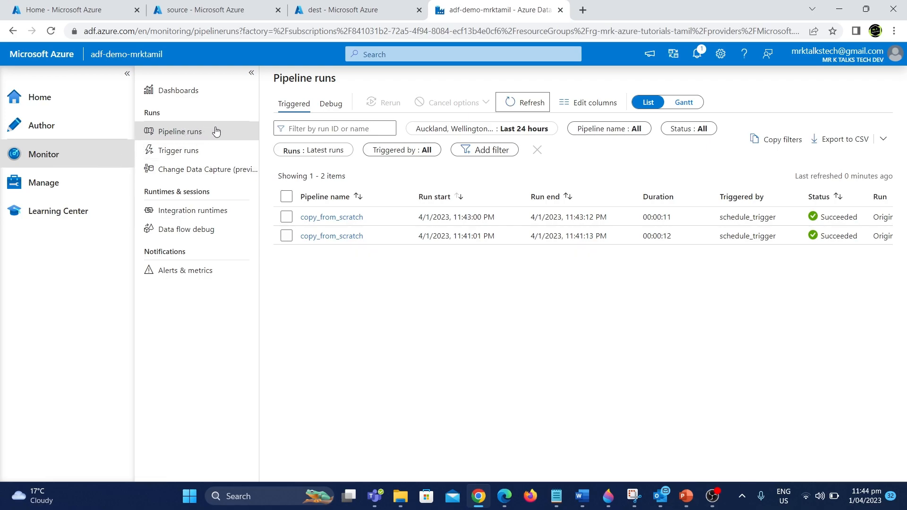
pyautogui.click(174, 158)
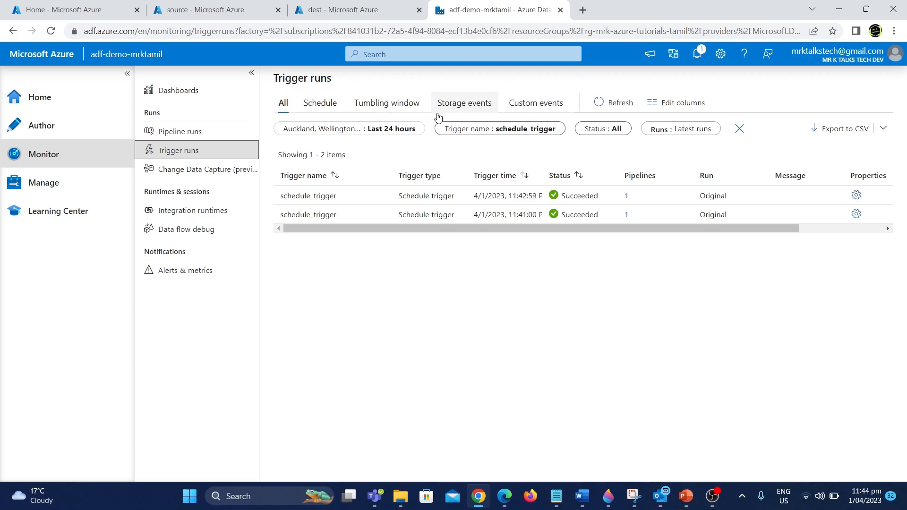
pyautogui.click(321, 108)
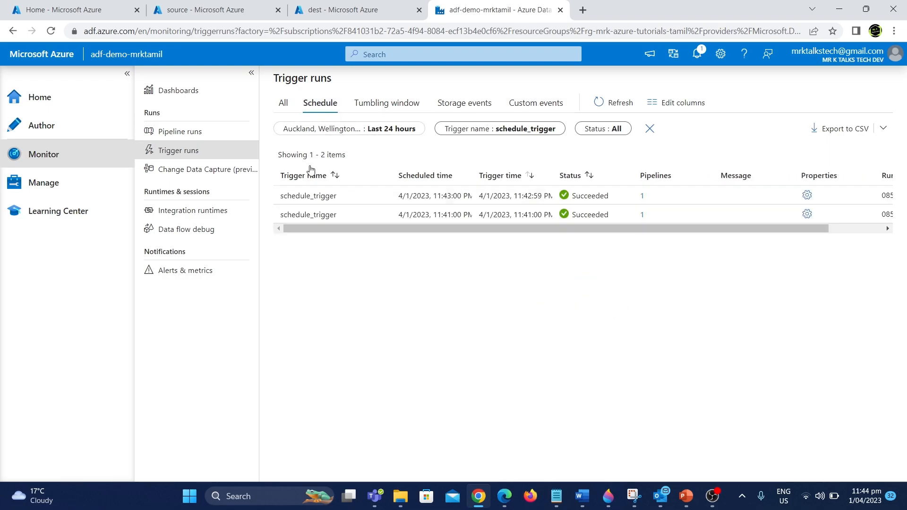
pyautogui.click(373, 105)
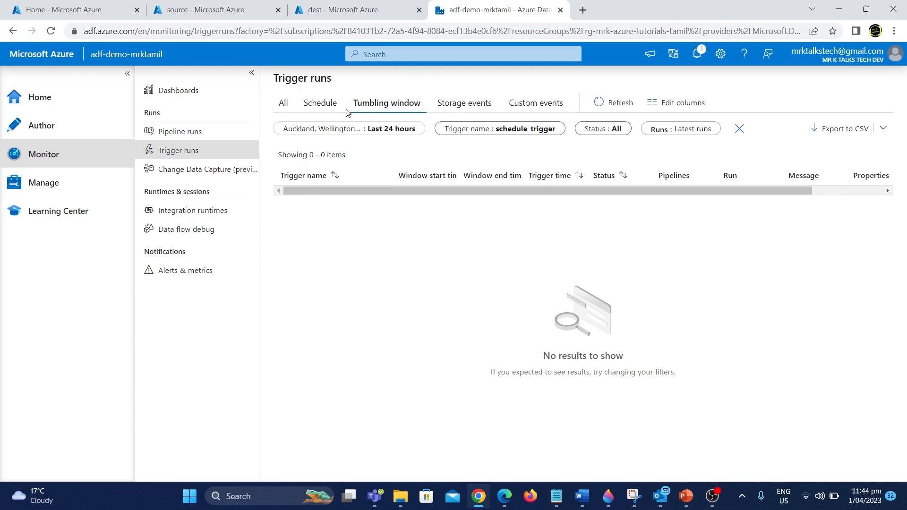
pyautogui.click(331, 108)
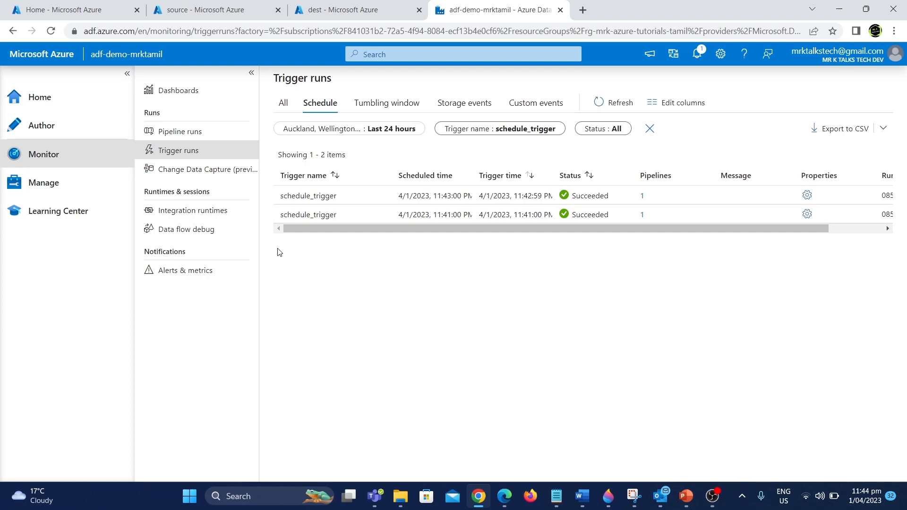
# Stop schedule_trigger, publish the pending trigger change and dismiss the publishing notification
pyautogui.click(20, 182)
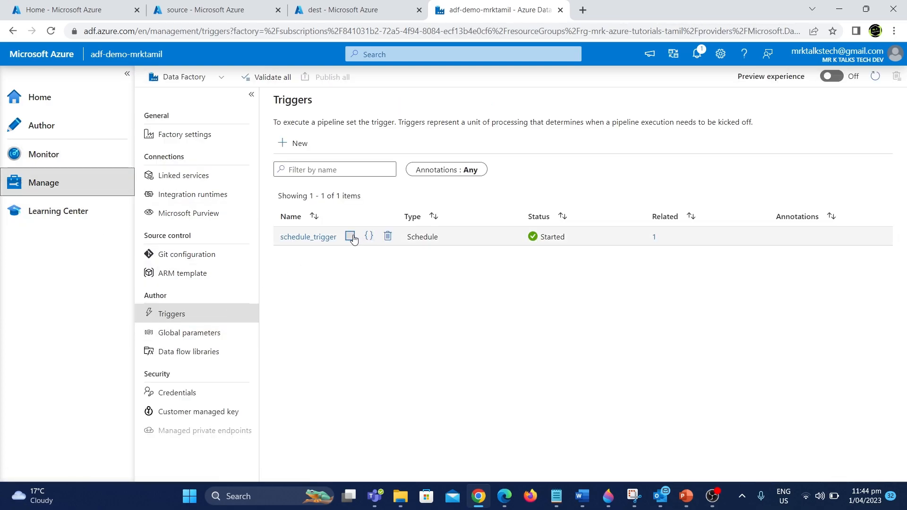
pyautogui.click(350, 236)
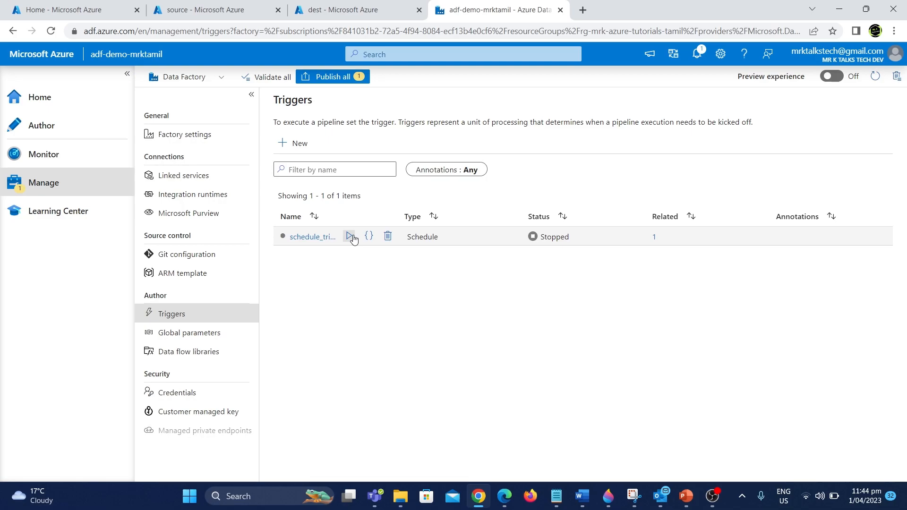
pyautogui.click(334, 76)
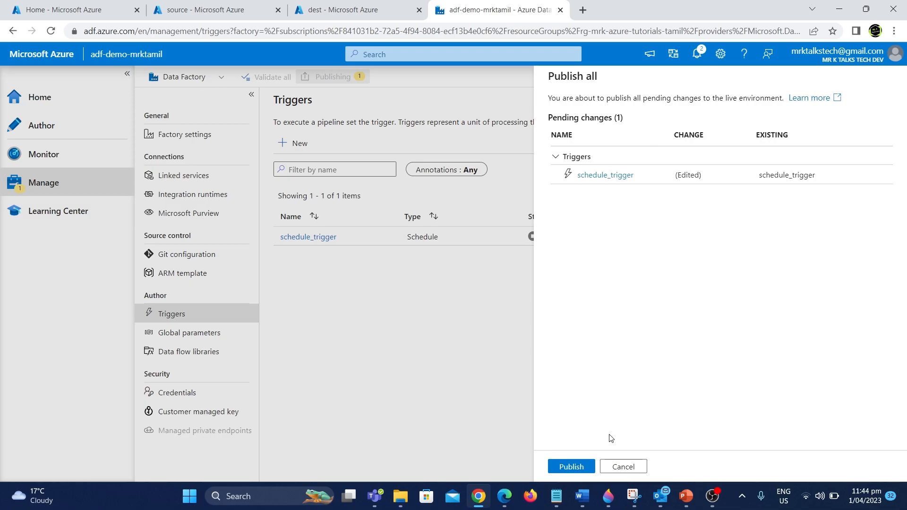
pyautogui.click(574, 466)
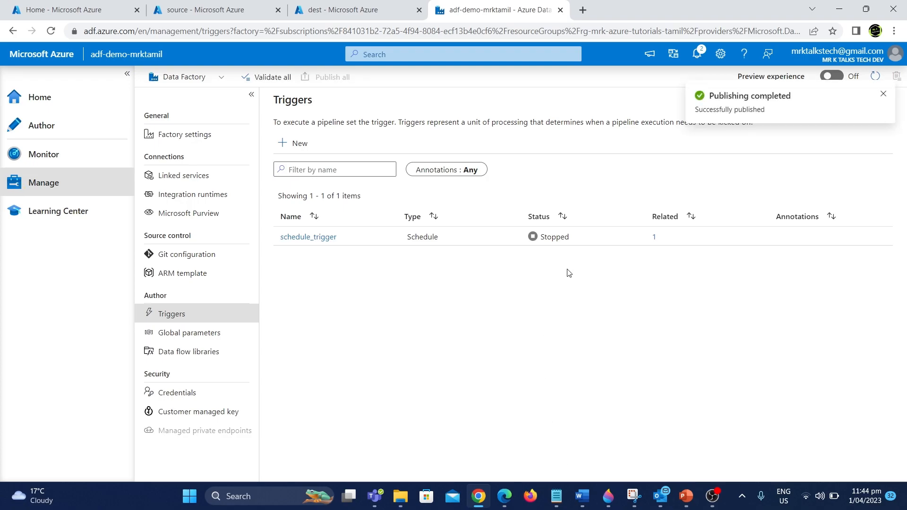
pyautogui.click(884, 94)
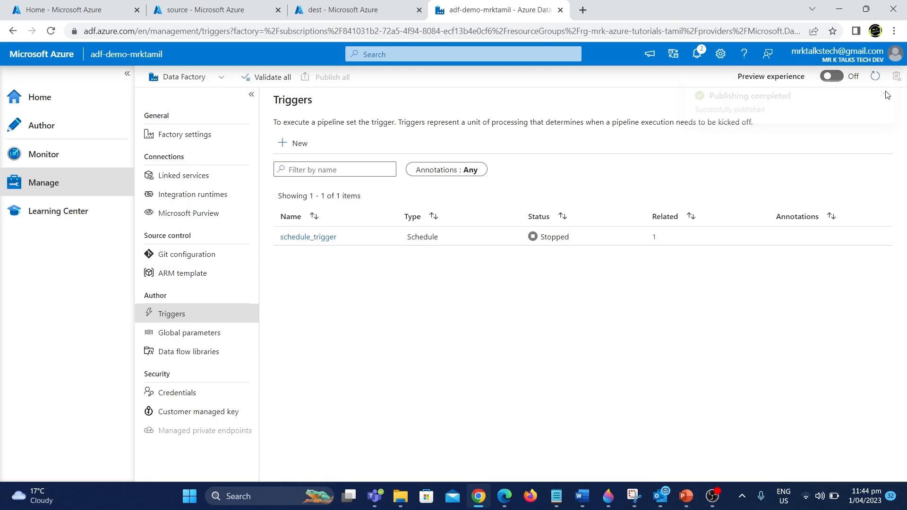